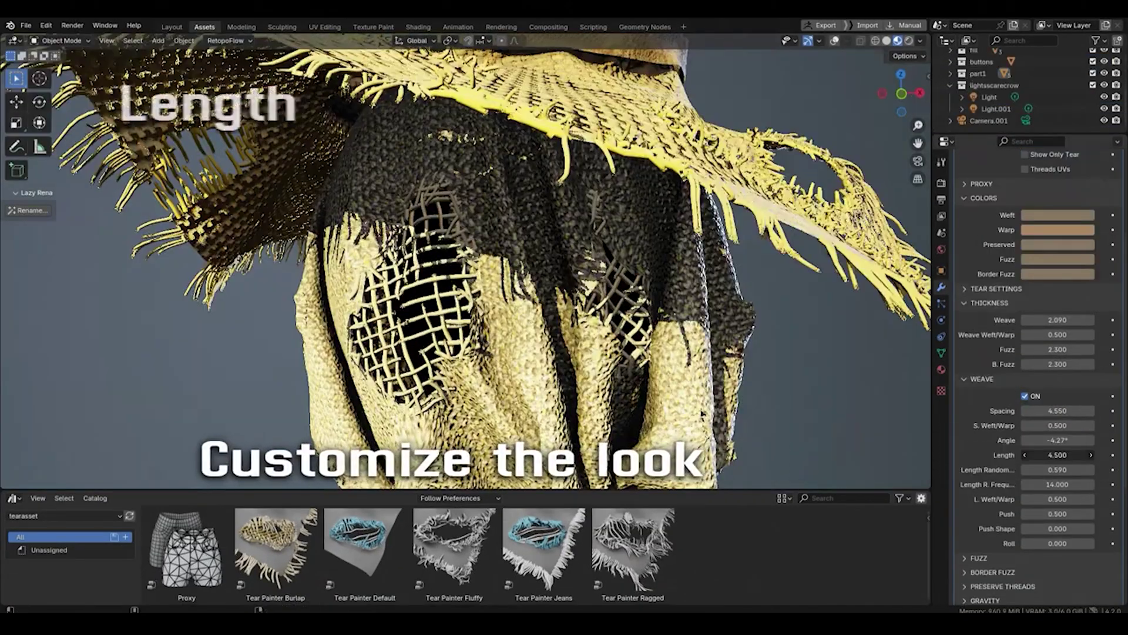
- Adjust the burlap weave's length and spacing on the scarecrow, and the straw hat's weft/warp spacing and weave thickness
drag(1058, 455, 1005, 455)
drag(1058, 411, 981, 410)
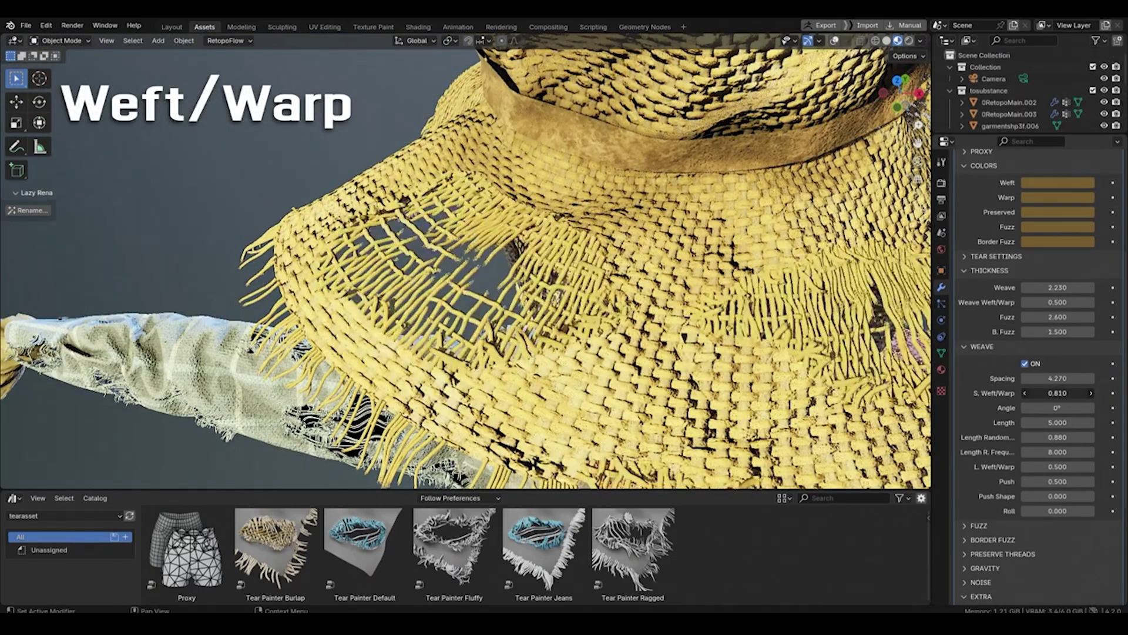
drag(1058, 393, 1033, 392)
mouse_move(1058, 287)
mouse_down()
mouse_move(1043, 287)
mouse_move(1055, 287)
mouse_up()
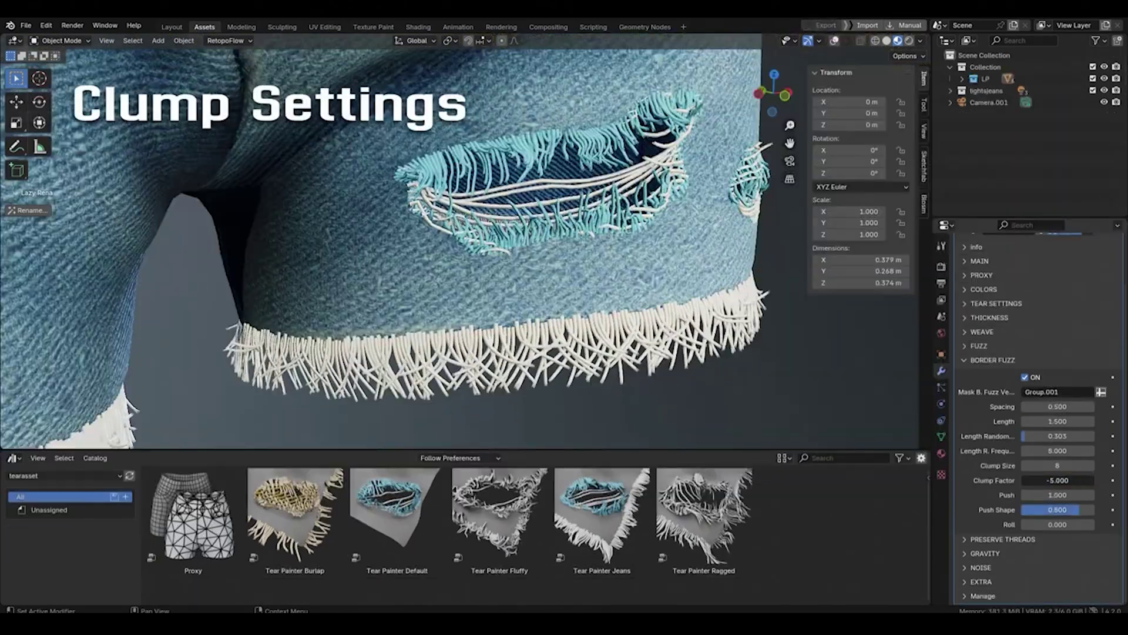
- Set the clump size of the denim shorts' border fuzz to 15 and adjust its roll
drag(1057, 465, 1057, 464)
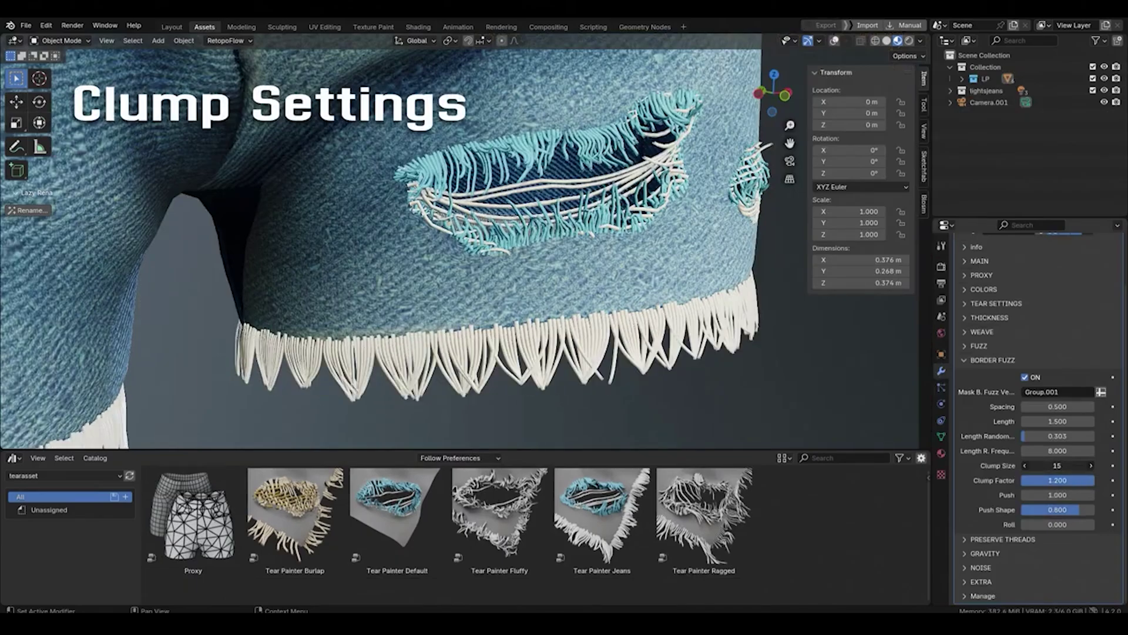
drag(1057, 523, 1070, 523)
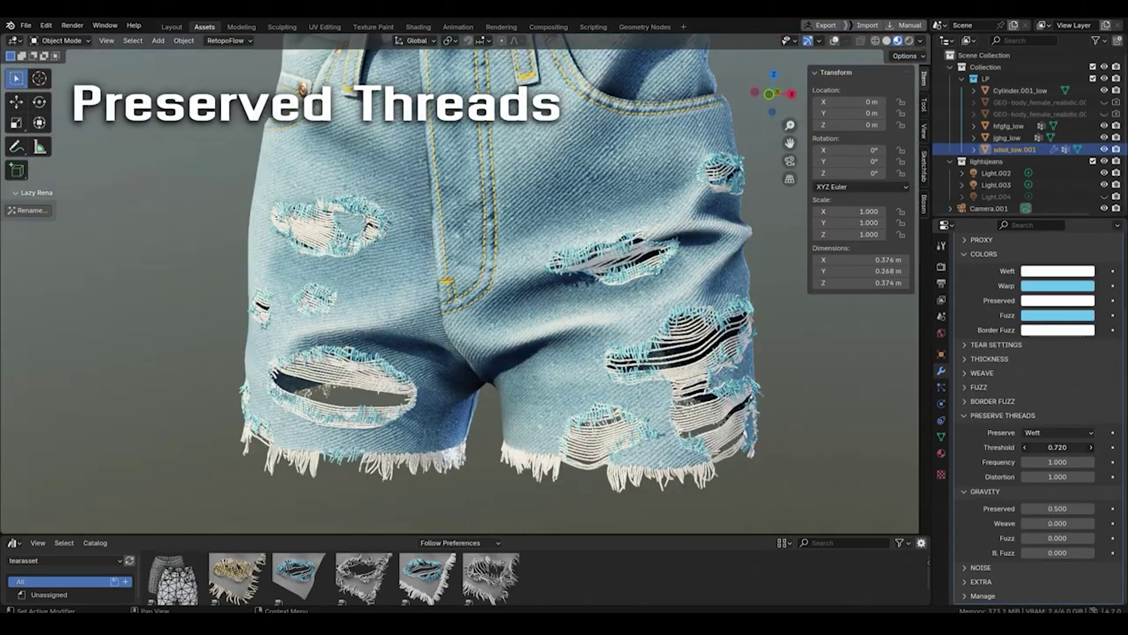
- Look through the Tear Painter product page on Blender Market, including its features, presets and example images
drag(127, 224, 259, 233)
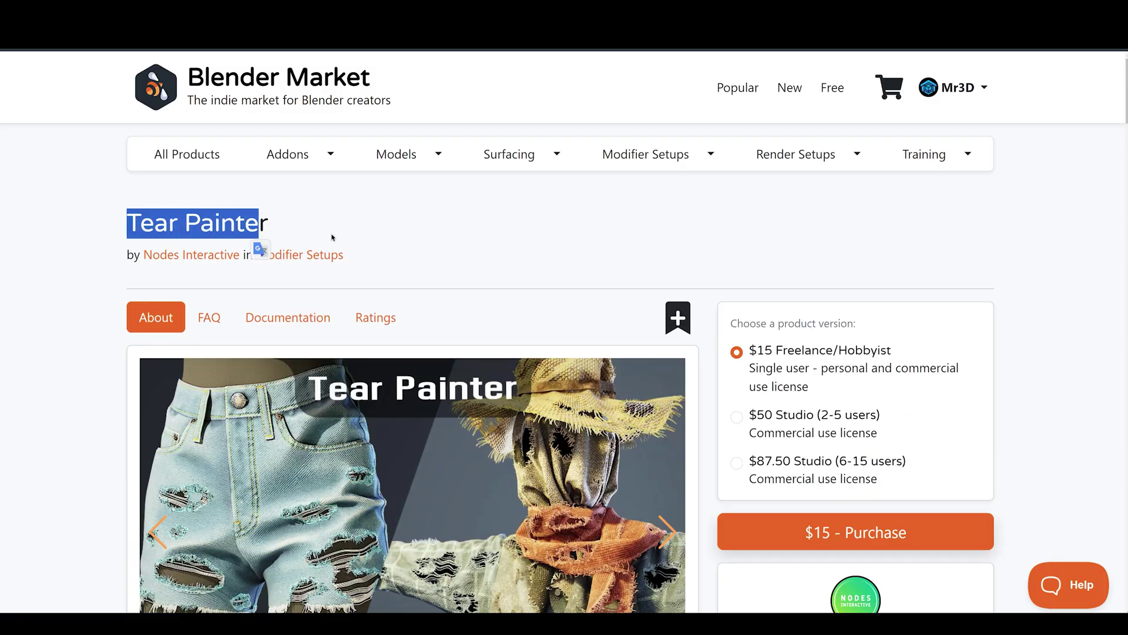
click(452, 238)
scroll(451, 227, down, 4)
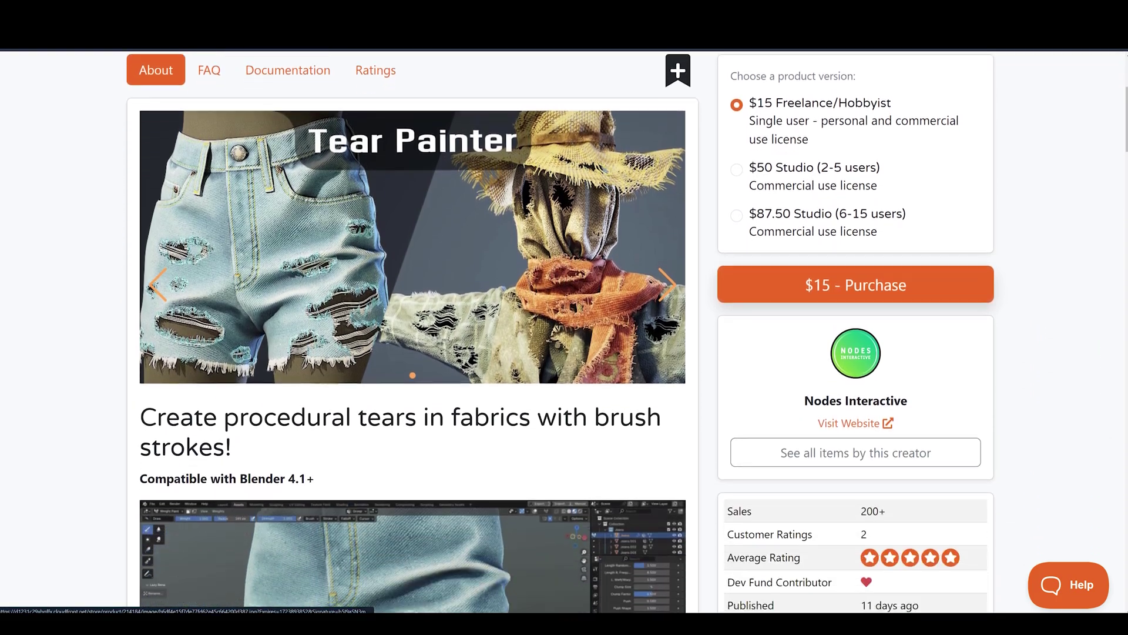
scroll(461, 322, down, 8)
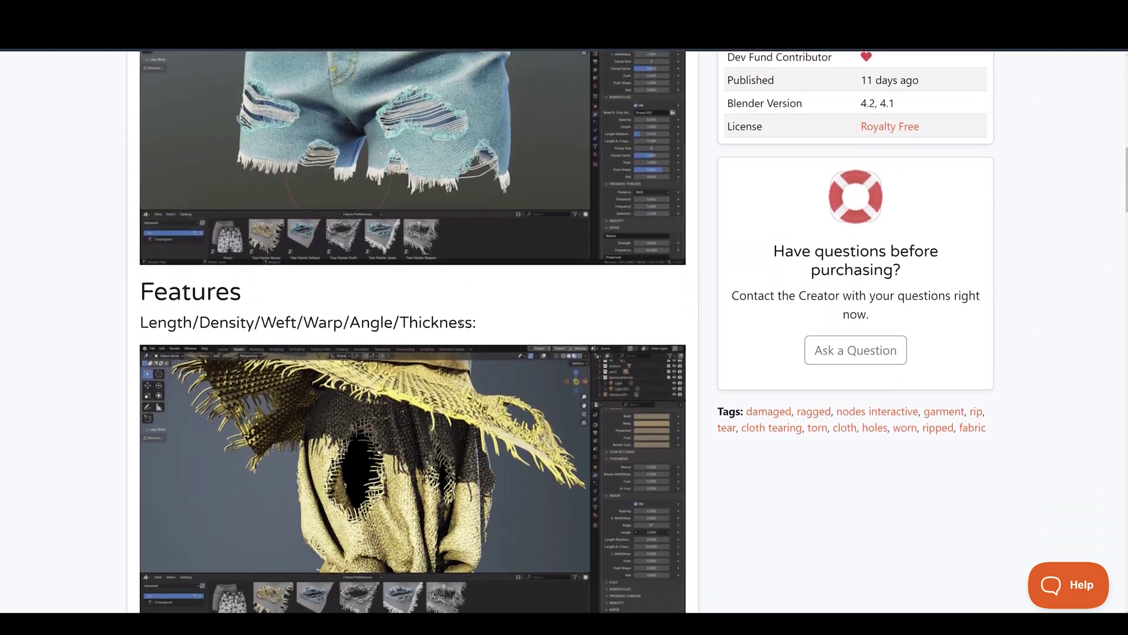
scroll(462, 322, down, 7)
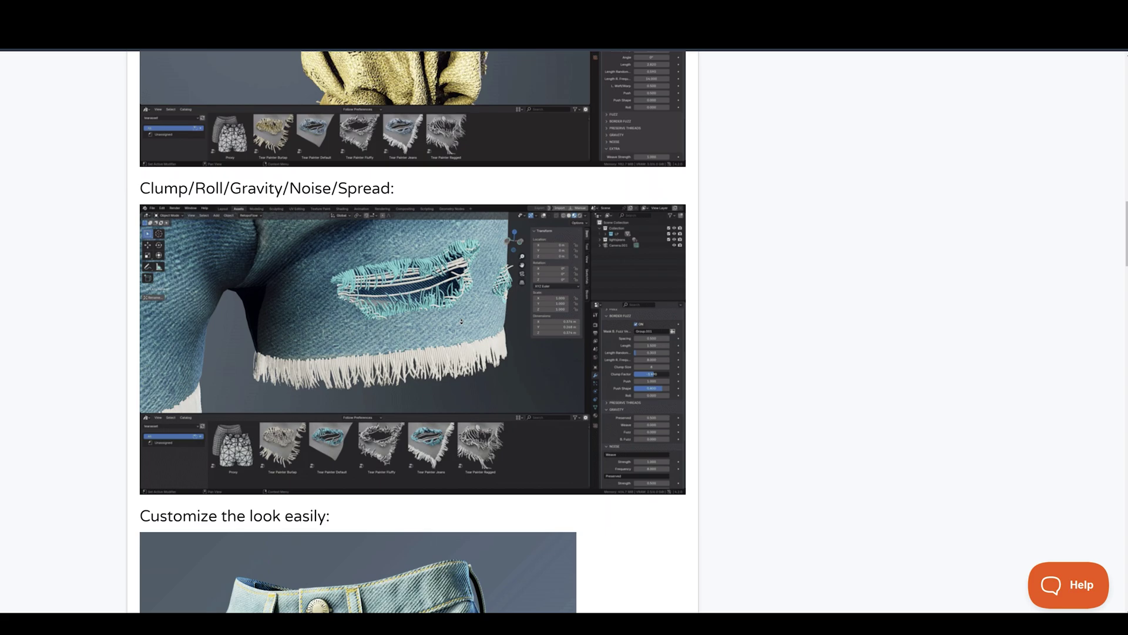
scroll(461, 322, down, 7)
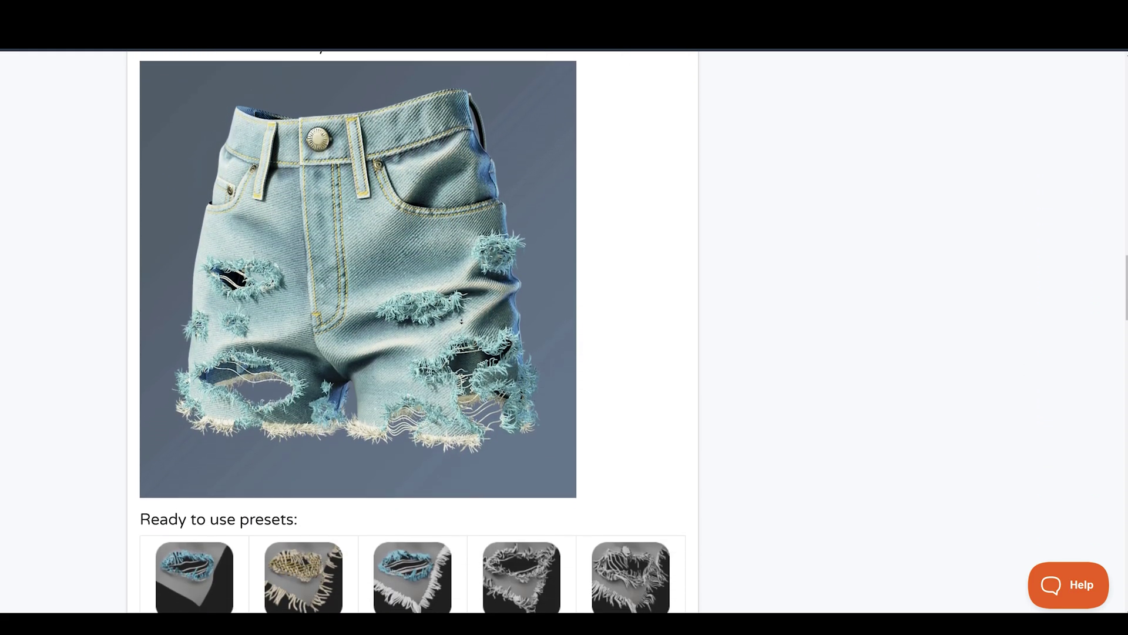
scroll(461, 322, down, 13)
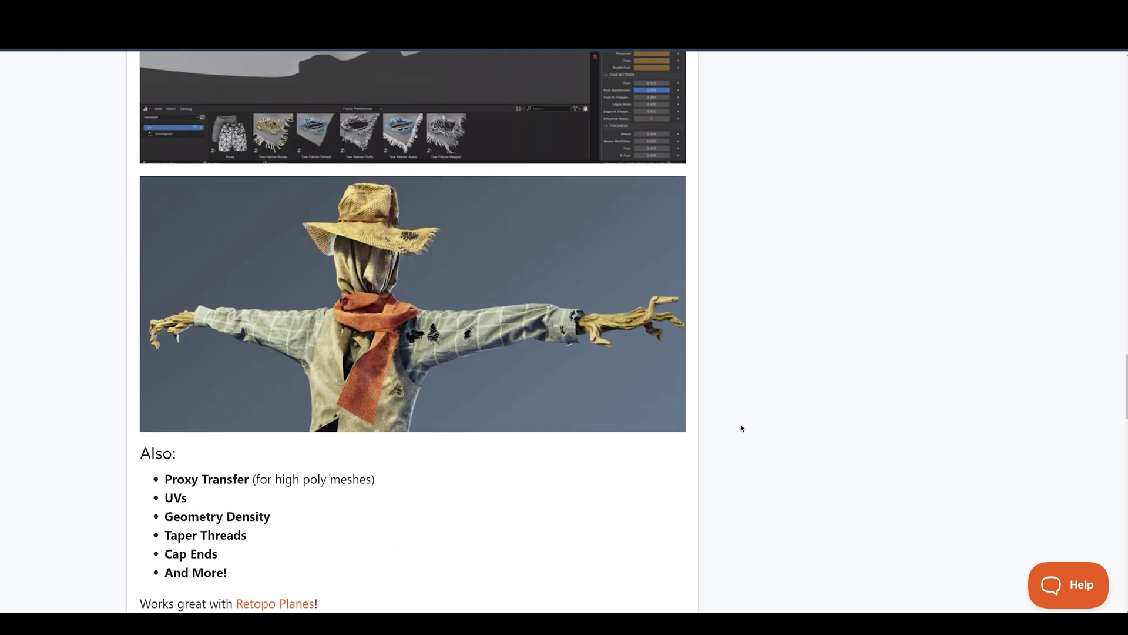
middle_click(745, 412)
scroll(808, 413, up, 20)
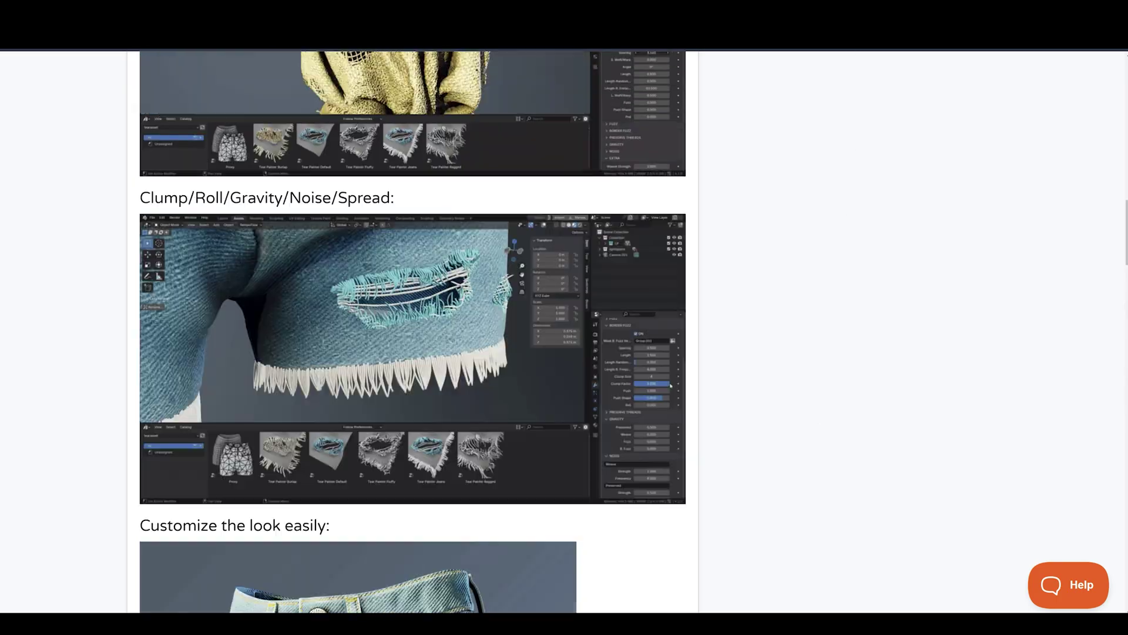
scroll(737, 239, down, 3)
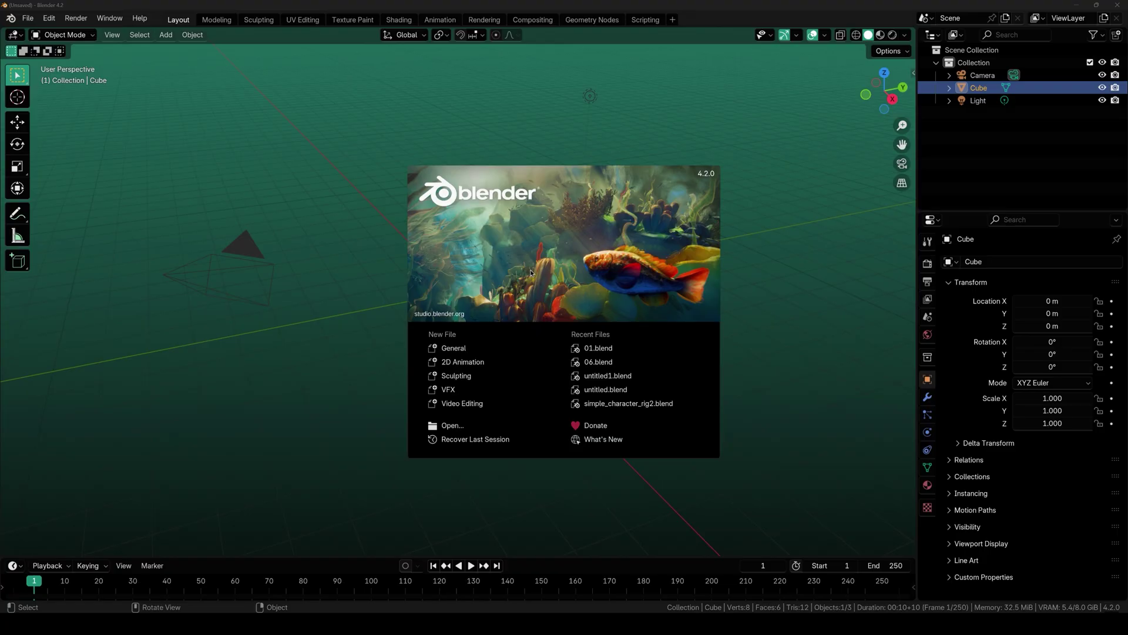
- Examine the asset libraries in Blender's file path preferences and the folder chooser for adding a library
click(528, 278)
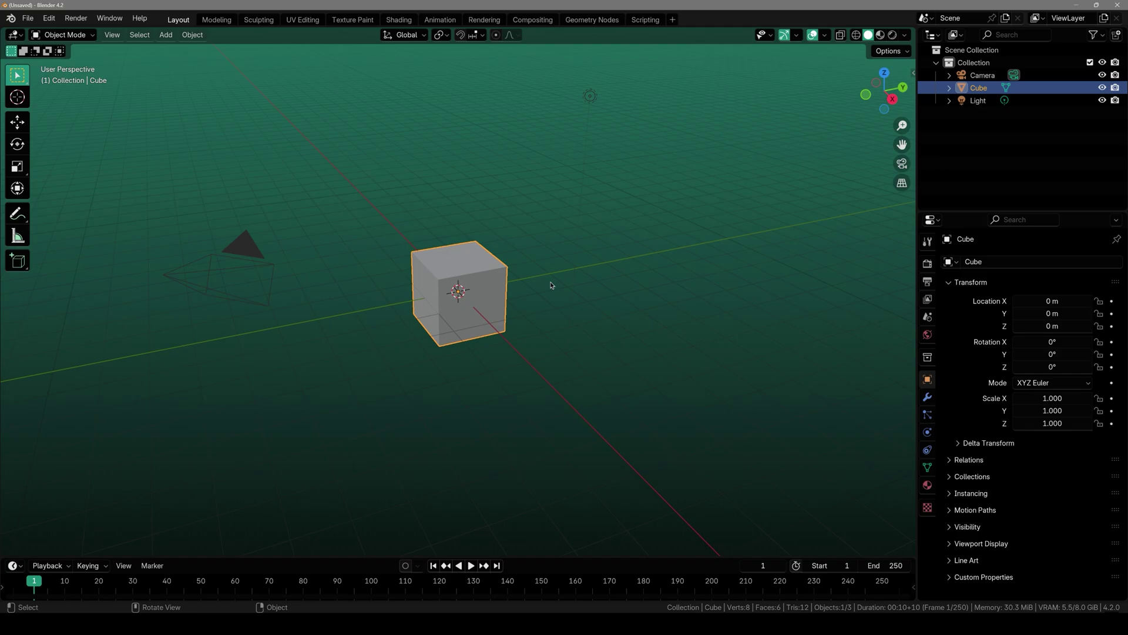
click(49, 18)
click(97, 196)
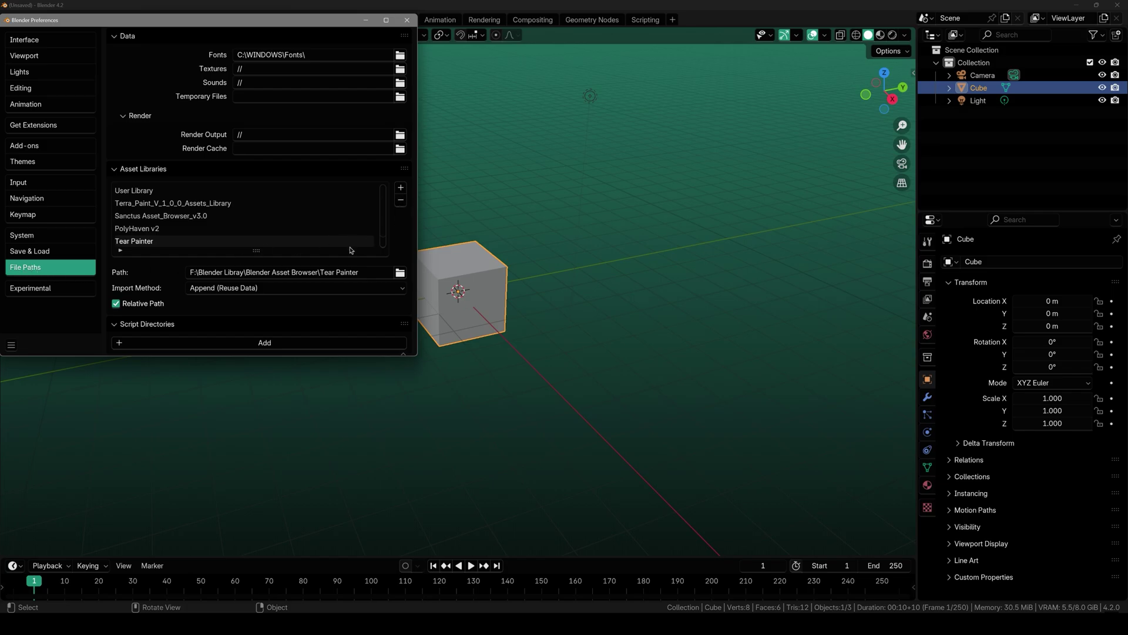
click(401, 187)
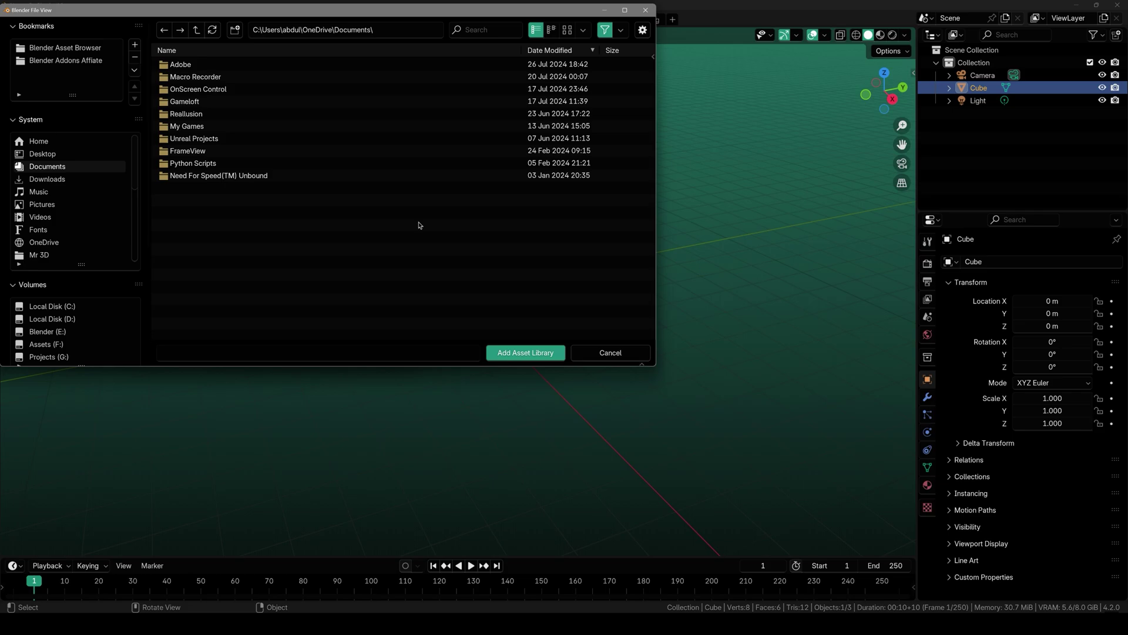
click(610, 353)
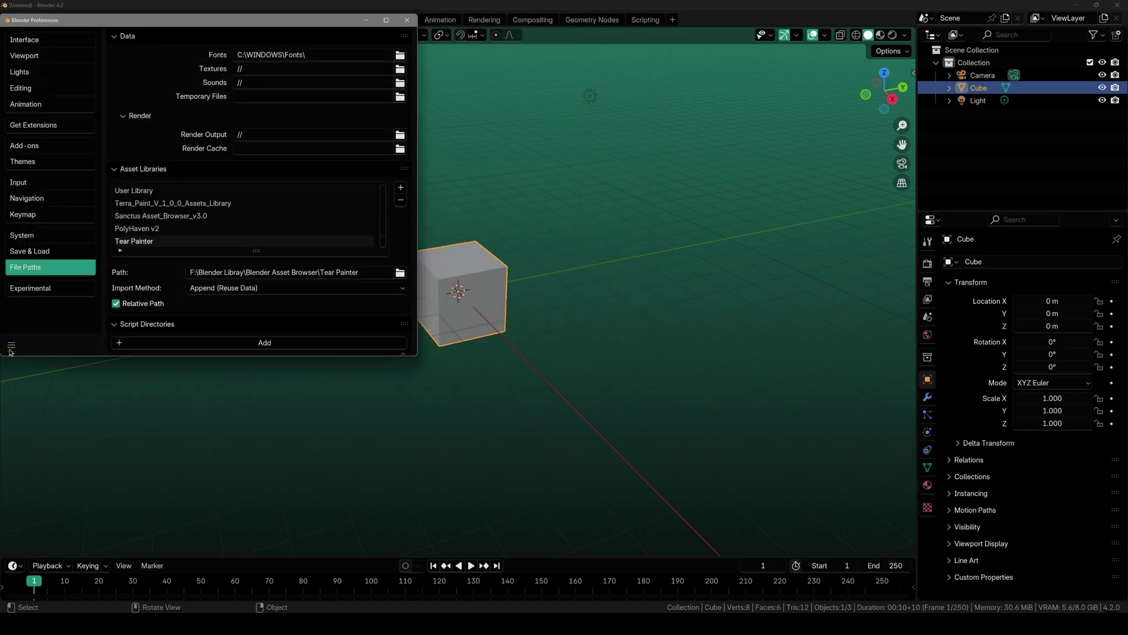
- Save the preferences and close their window
click(11, 347)
click(34, 307)
click(409, 24)
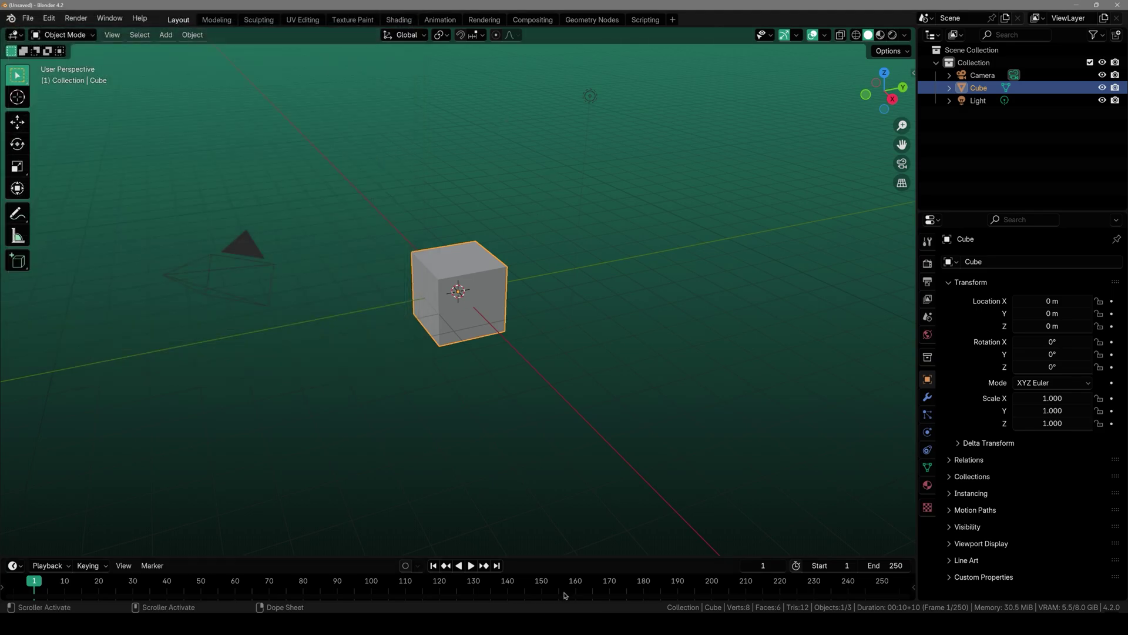
- Enlarge the timeline area, turn it into an Asset Browser and show the Tear Painter library
drag(565, 556, 559, 406)
click(14, 406)
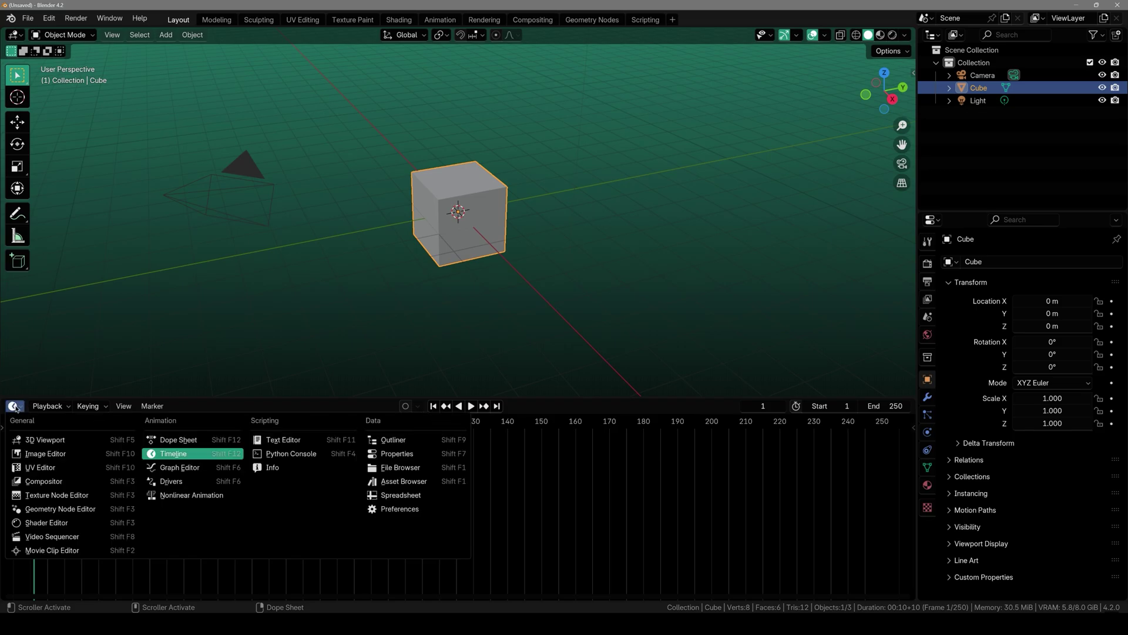
click(377, 482)
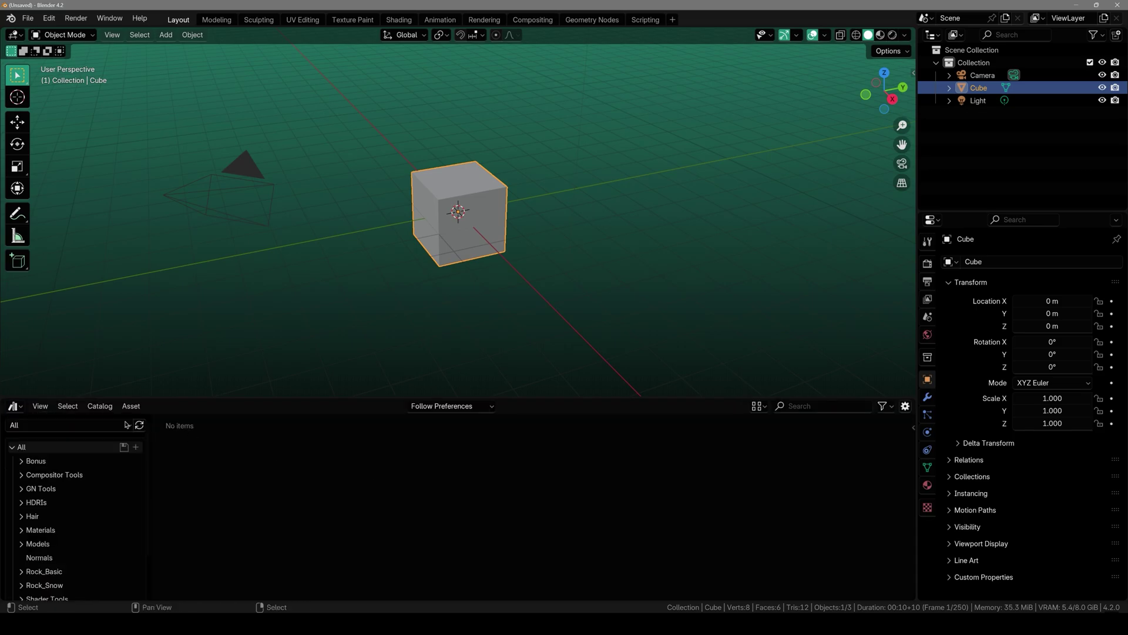
click(81, 425)
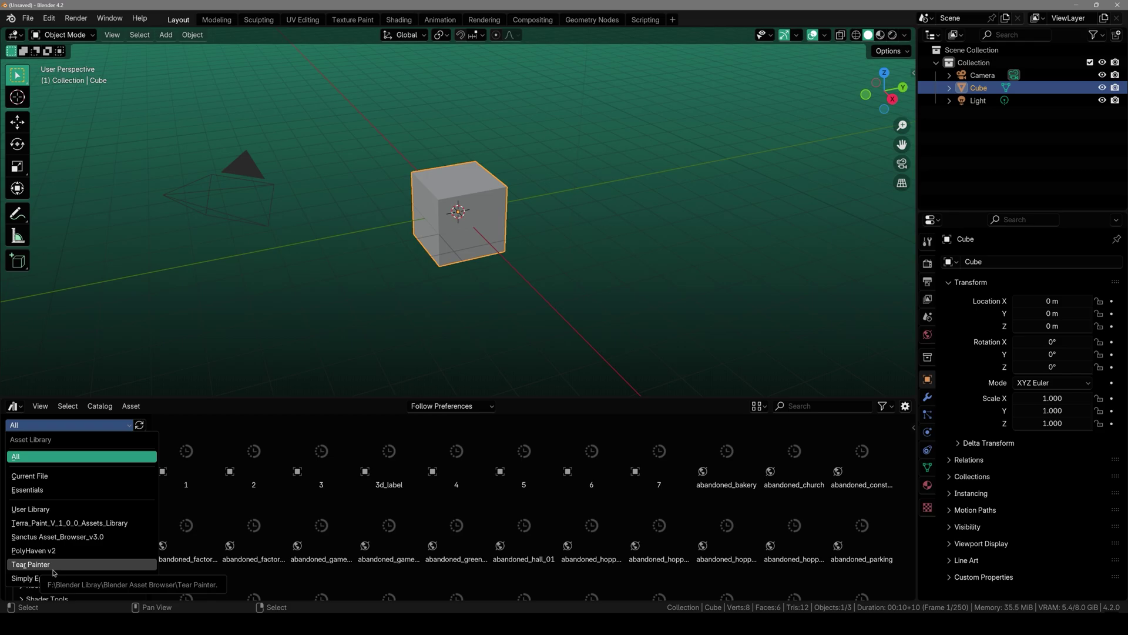
click(53, 564)
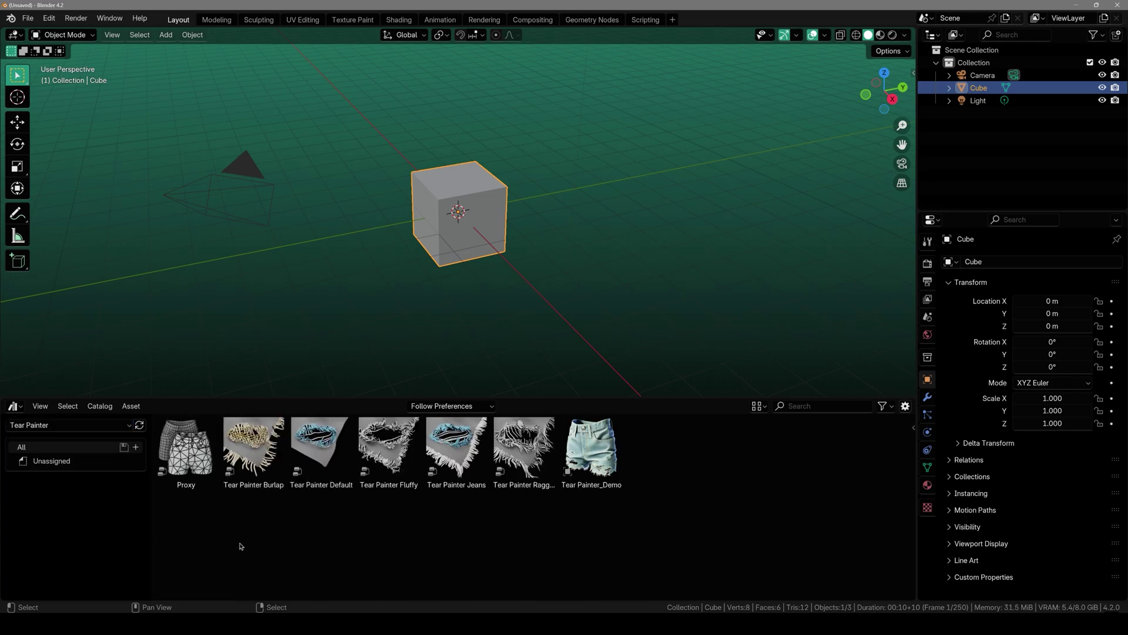
- Enlarge the asset preview thumbnails and deselect the cube
click(758, 406)
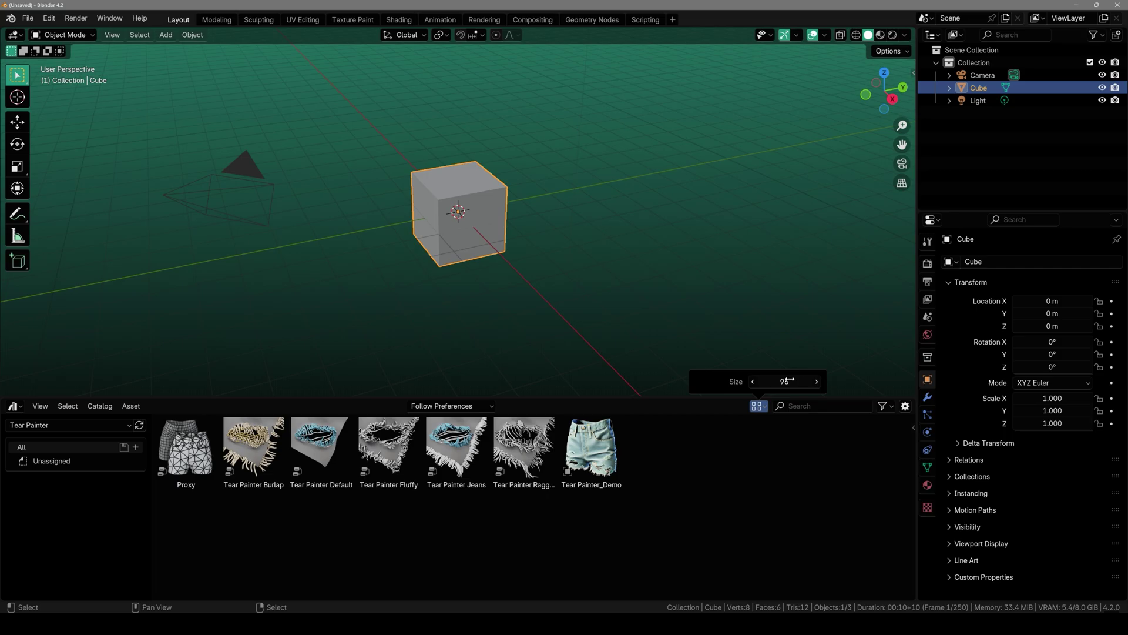
drag(789, 381, 863, 381)
click(755, 335)
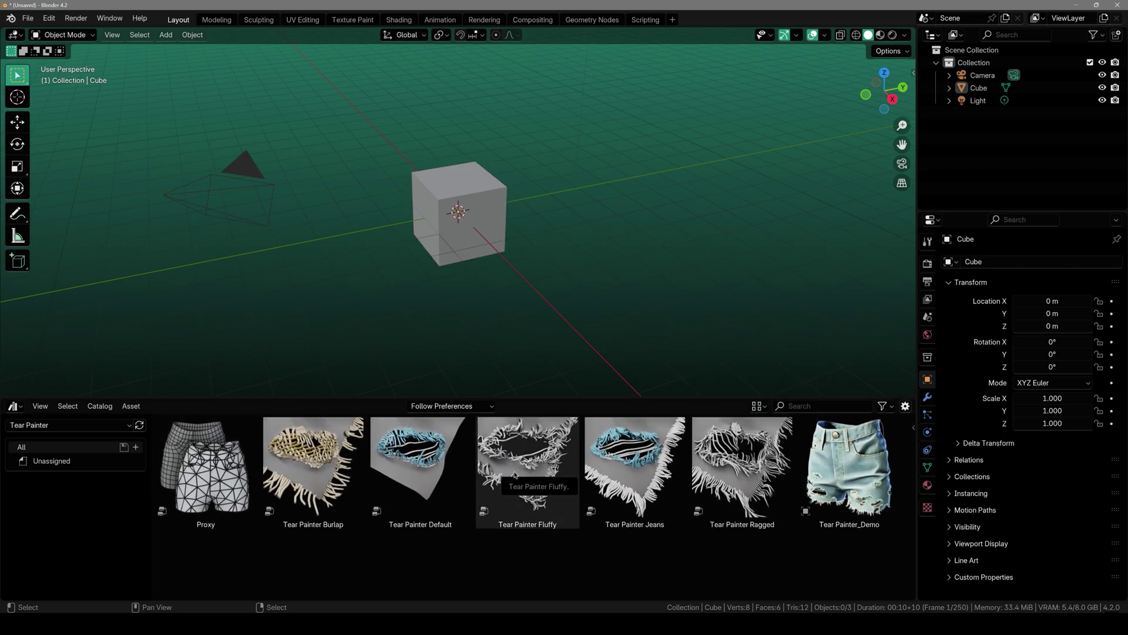
- Delete the default cube, add the Tear Painter_Demo asset to the scene and clear its location
click(466, 237)
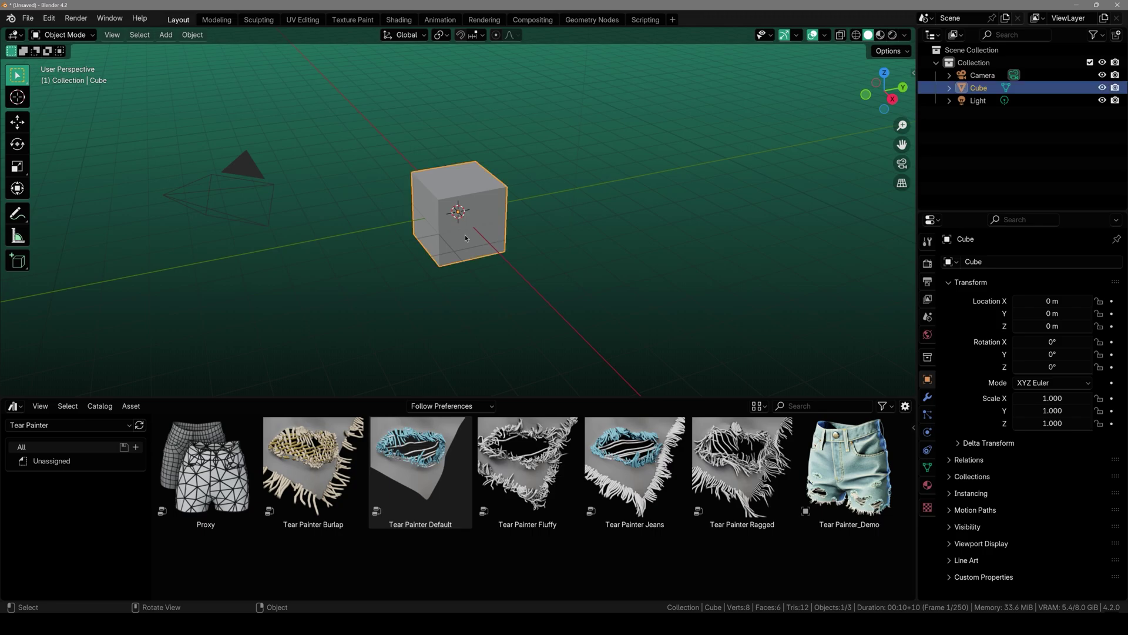
key(Delete)
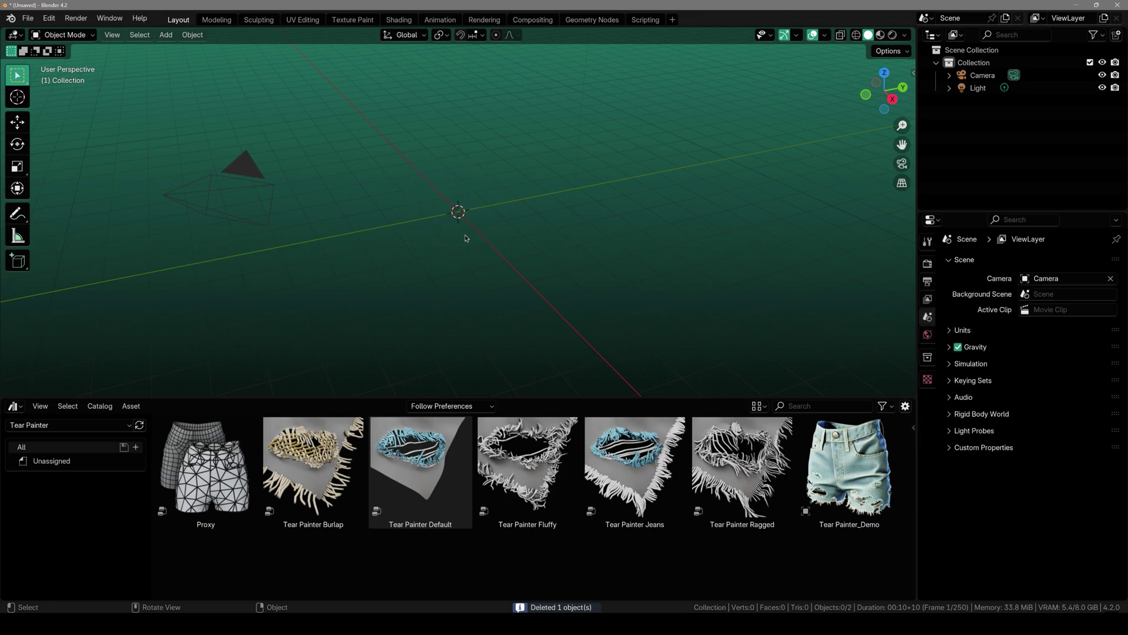
mouse_move(850, 467)
mouse_down()
mouse_move(558, 264)
mouse_move(453, 210)
mouse_up()
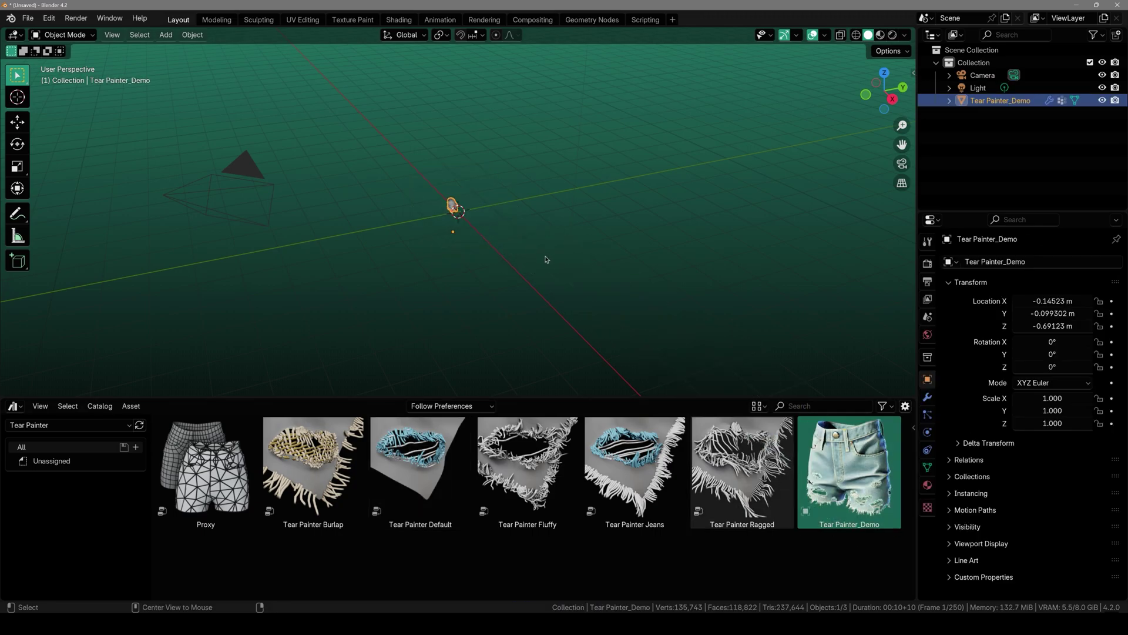
key(alt+g)
- Remove the existing geometry nodes modifier from the Tear Painter_Demo shorts and deselect them
middle_drag(541, 262, 542, 176)
scroll(542, 176, up, 9)
shift+middle_drag(509, 230, 492, 110)
click(927, 396)
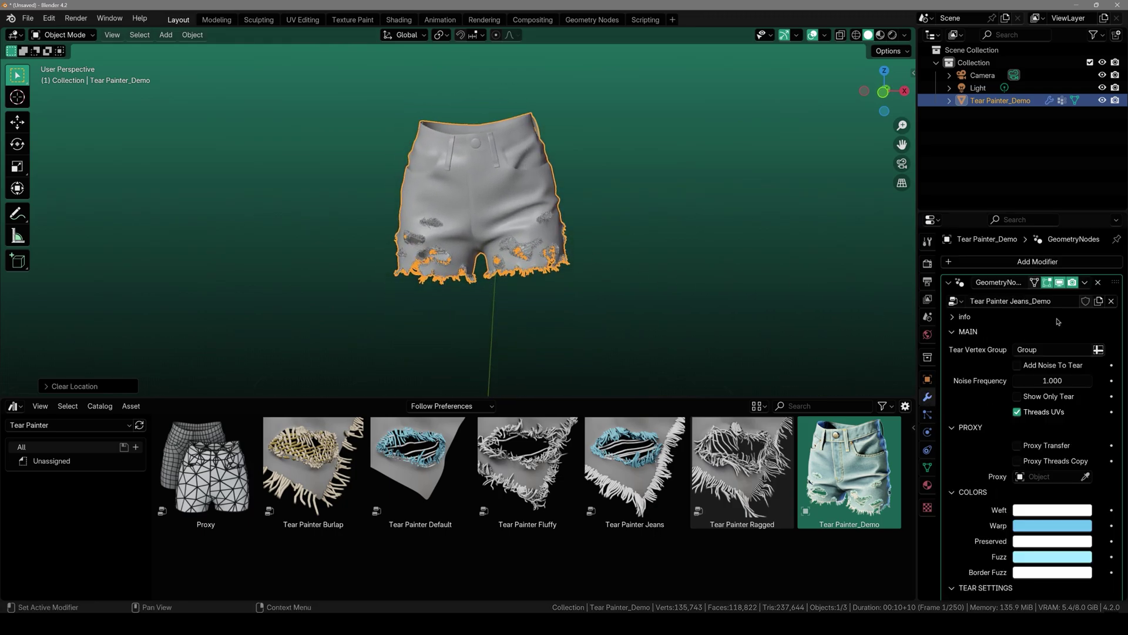
click(1098, 284)
click(614, 307)
scroll(614, 307, up, 2)
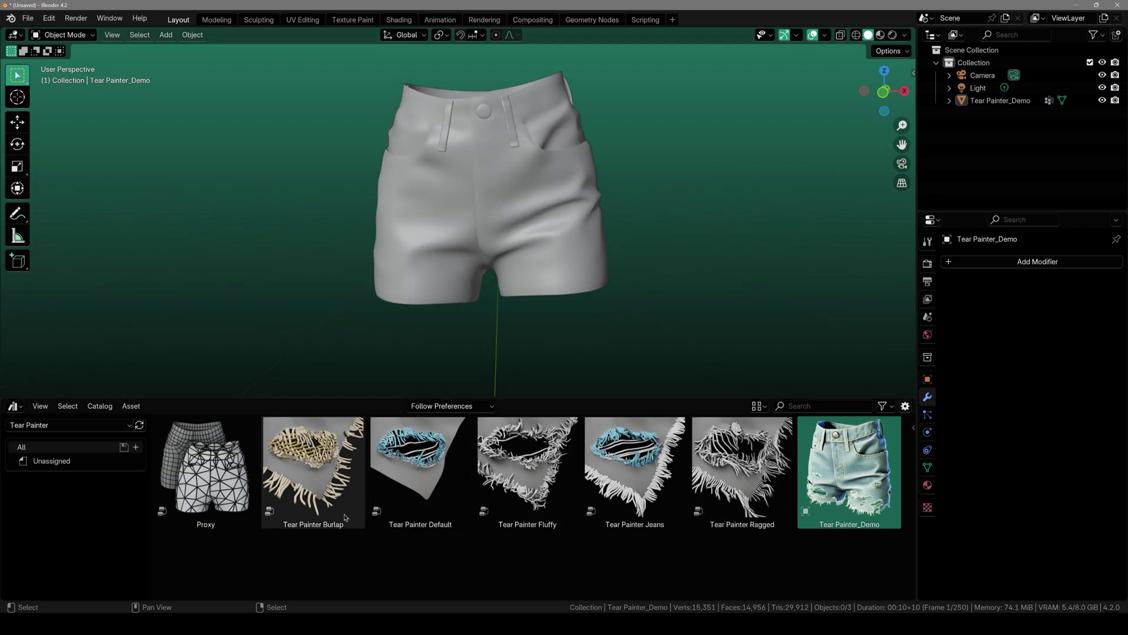
- Apply the Tear Painter Default asset to the shorts and widen the properties area
mouse_move(319, 560)
mouse_down()
mouse_move(385, 524)
mouse_move(740, 525)
mouse_up()
click(707, 570)
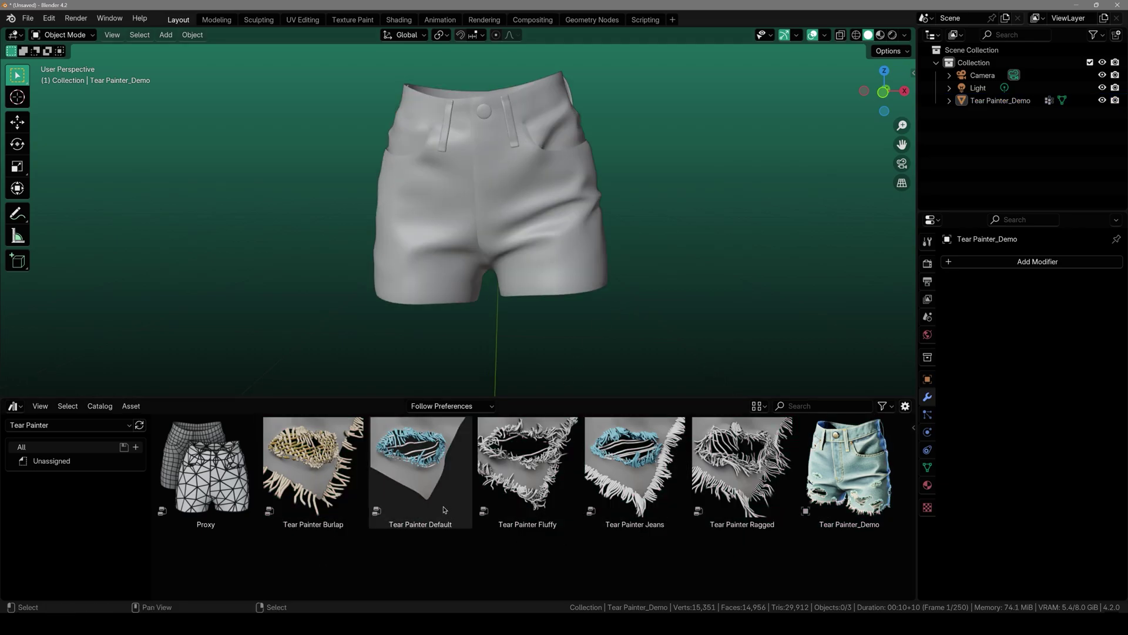
mouse_move(451, 500)
mouse_down()
mouse_move(423, 495)
mouse_move(507, 224)
mouse_up()
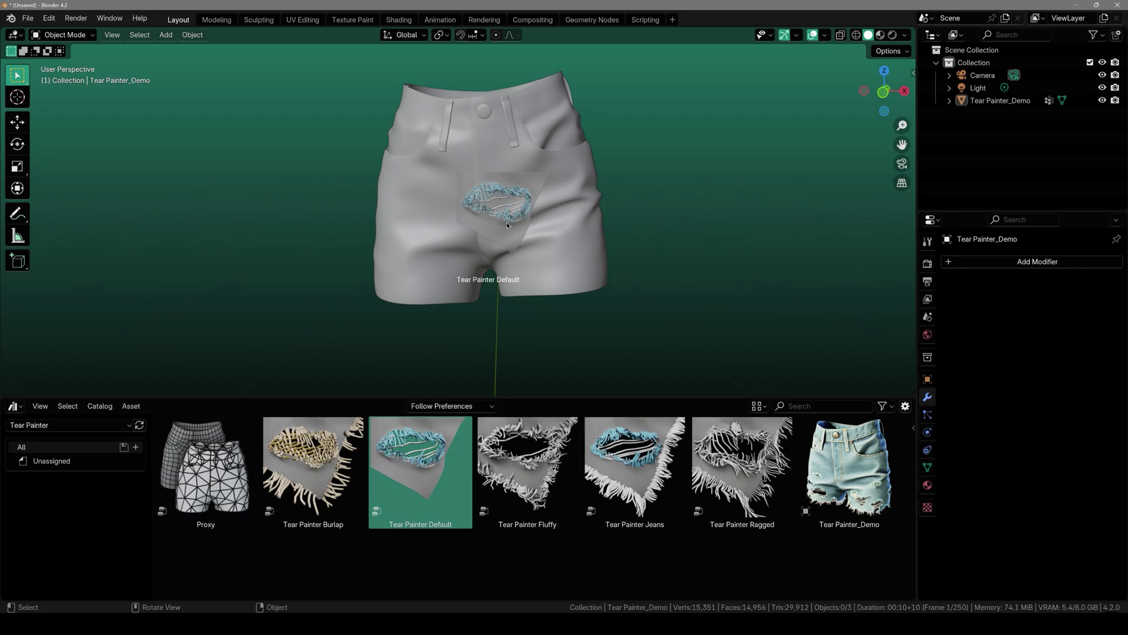
drag(507, 225, 507, 225)
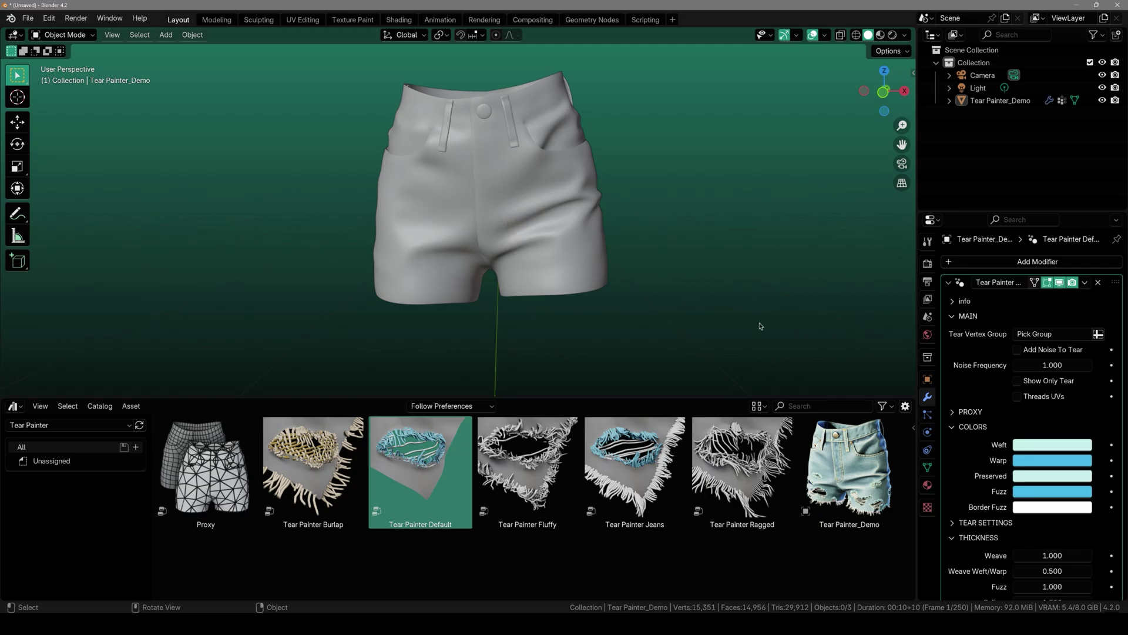
drag(917, 288, 875, 291)
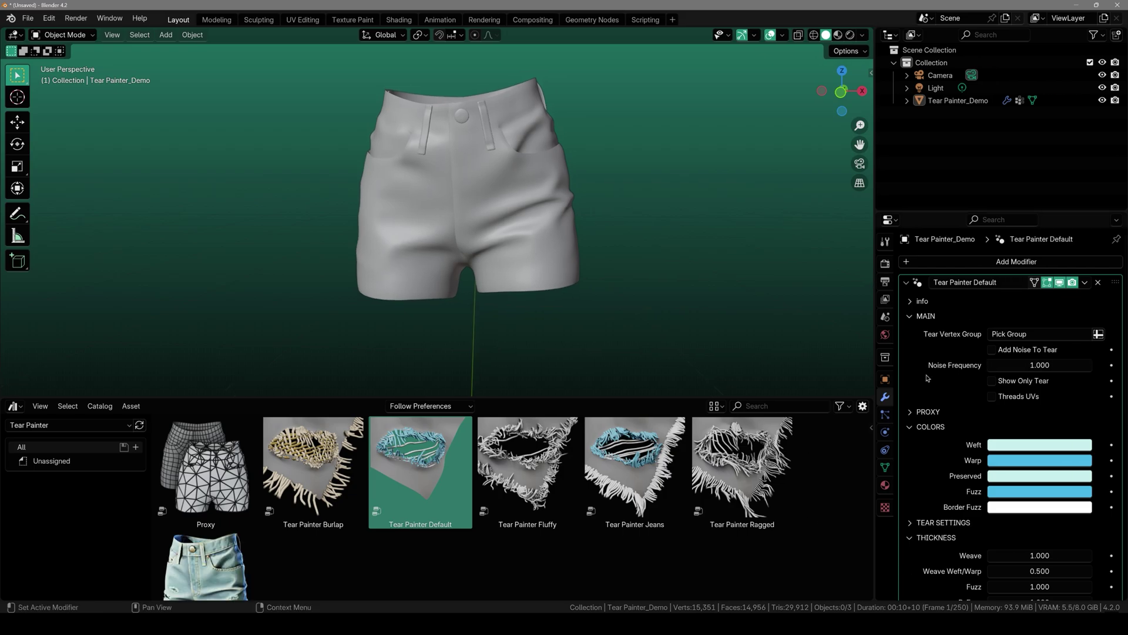
- Add a vertex group named New to the shorts
shift+middle_drag(595, 227, 599, 249)
scroll(591, 254, up, 2)
shift+middle_drag(615, 297, 586, 255)
middle_drag(587, 254, 585, 255)
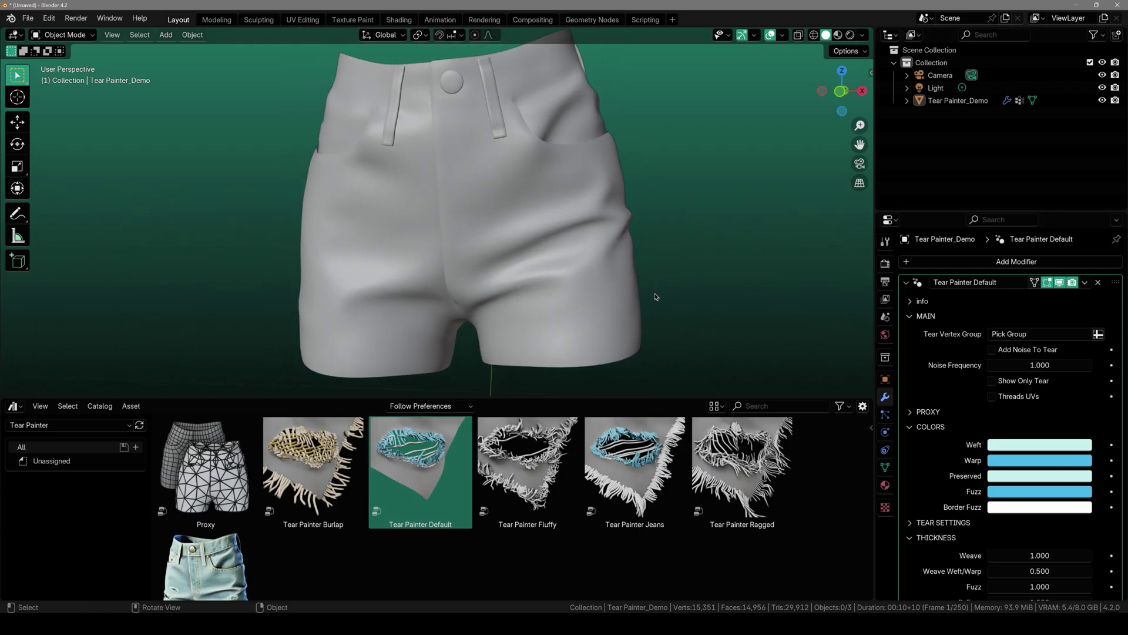
click(885, 467)
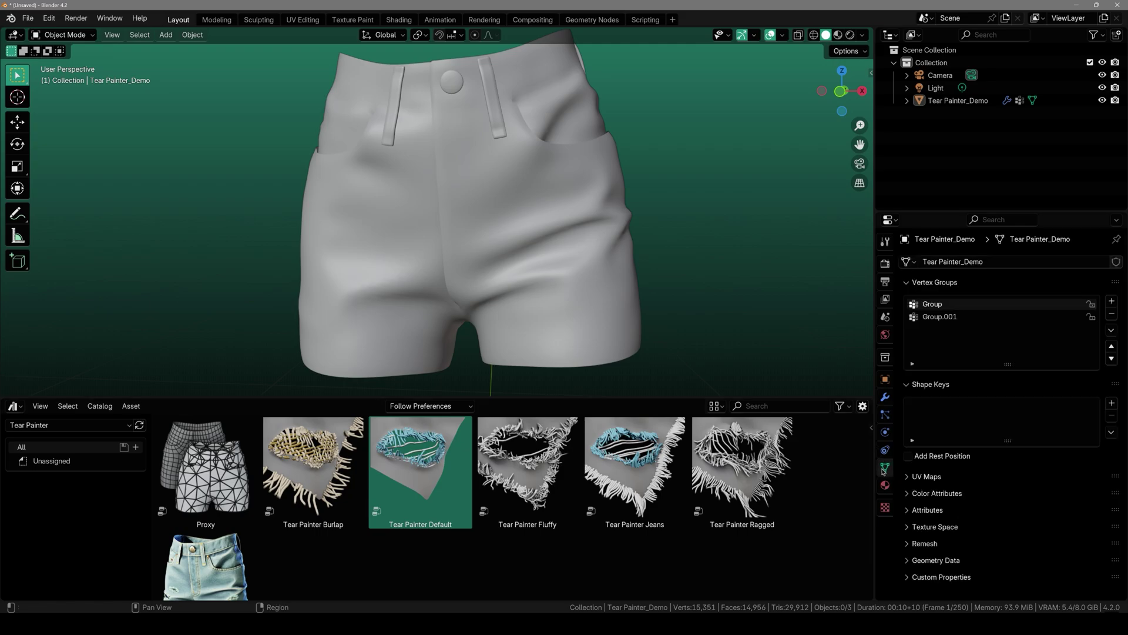
click(1112, 302)
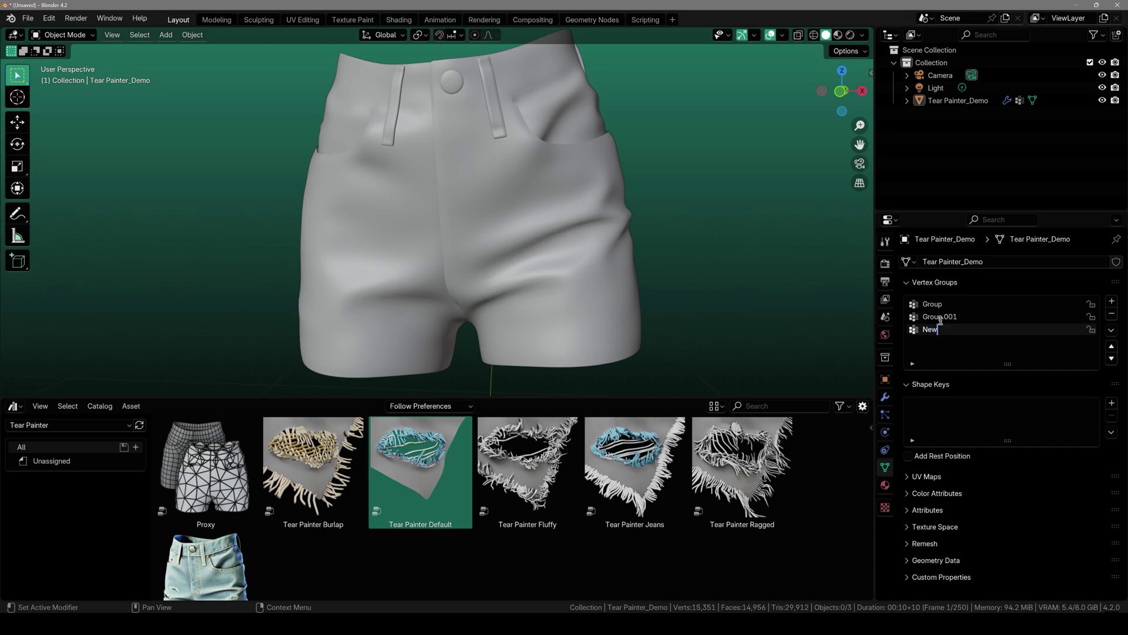
key(Return)
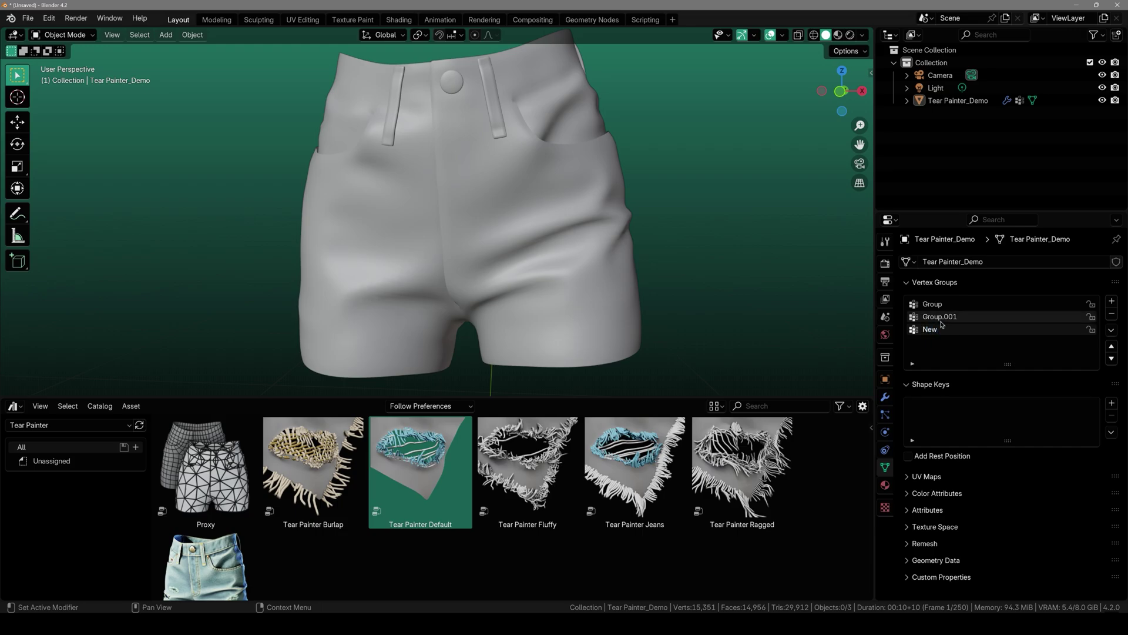
- Assign the New vertex group as the Tear Vertex Group of the Tear Painter Default modifier
click(886, 398)
click(1003, 335)
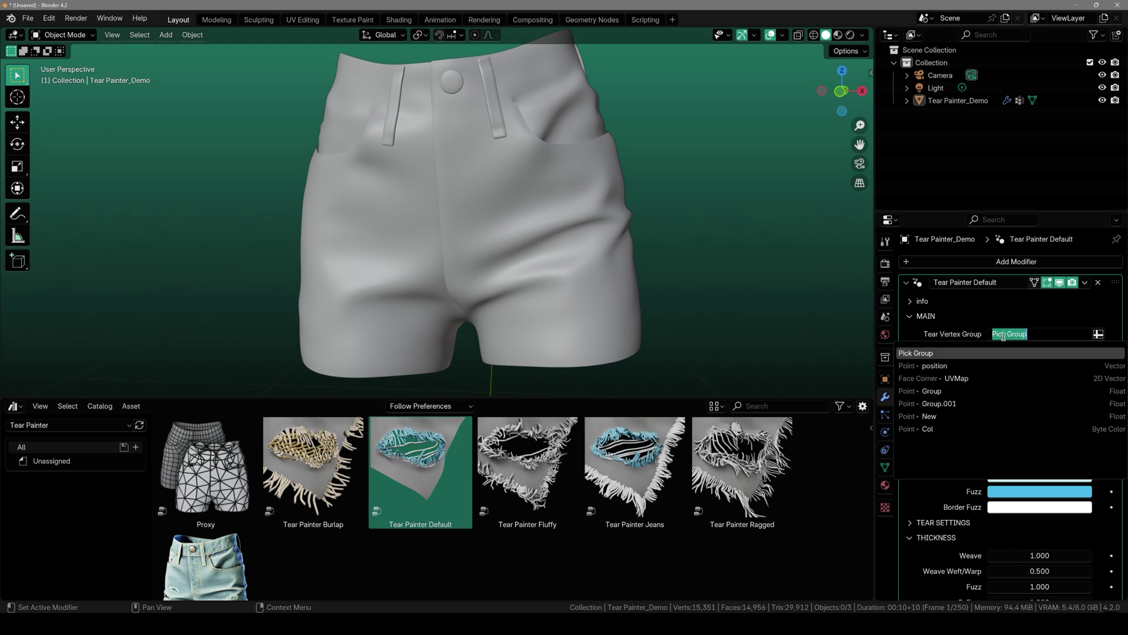
click(932, 416)
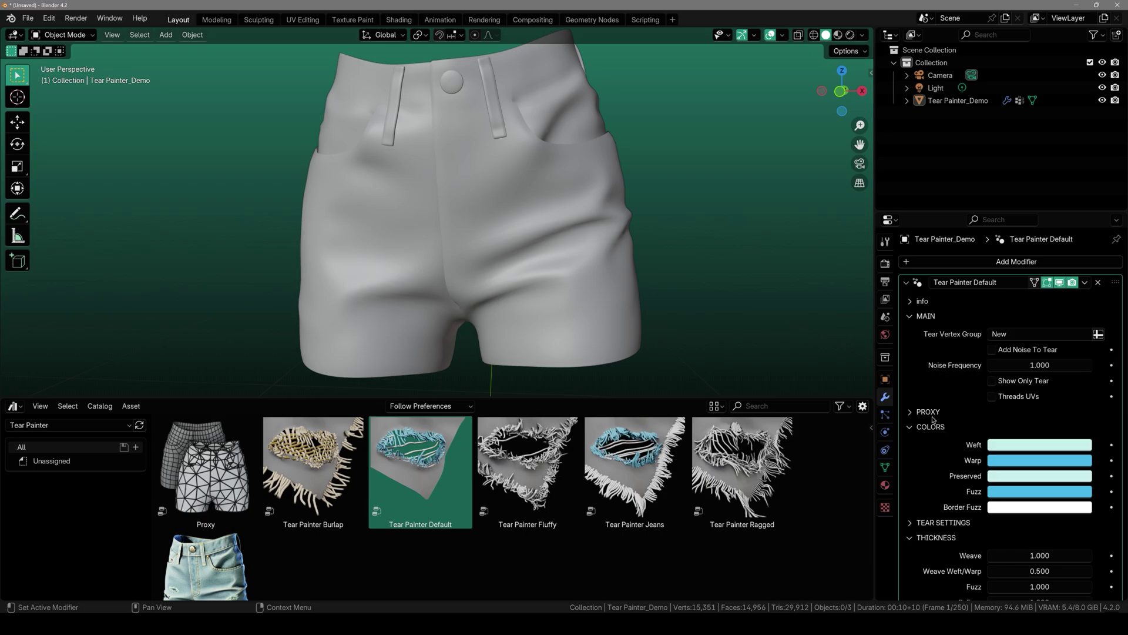
- Select the shorts, switch them to Weight Paint mode and display them with Material Preview shading
click(578, 286)
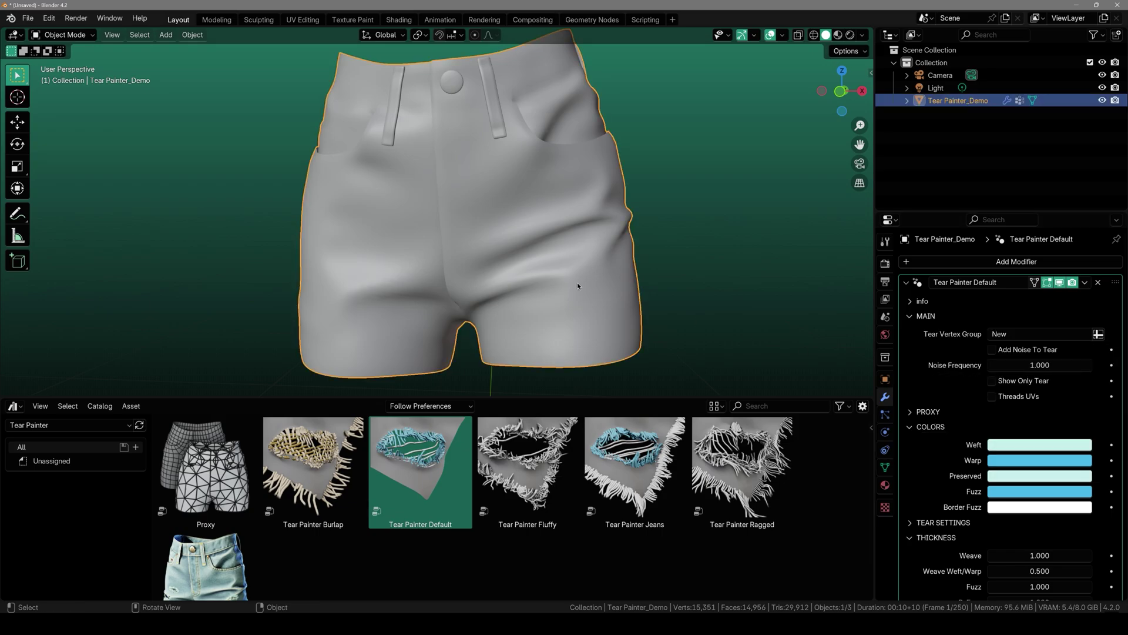
click(65, 35)
click(59, 103)
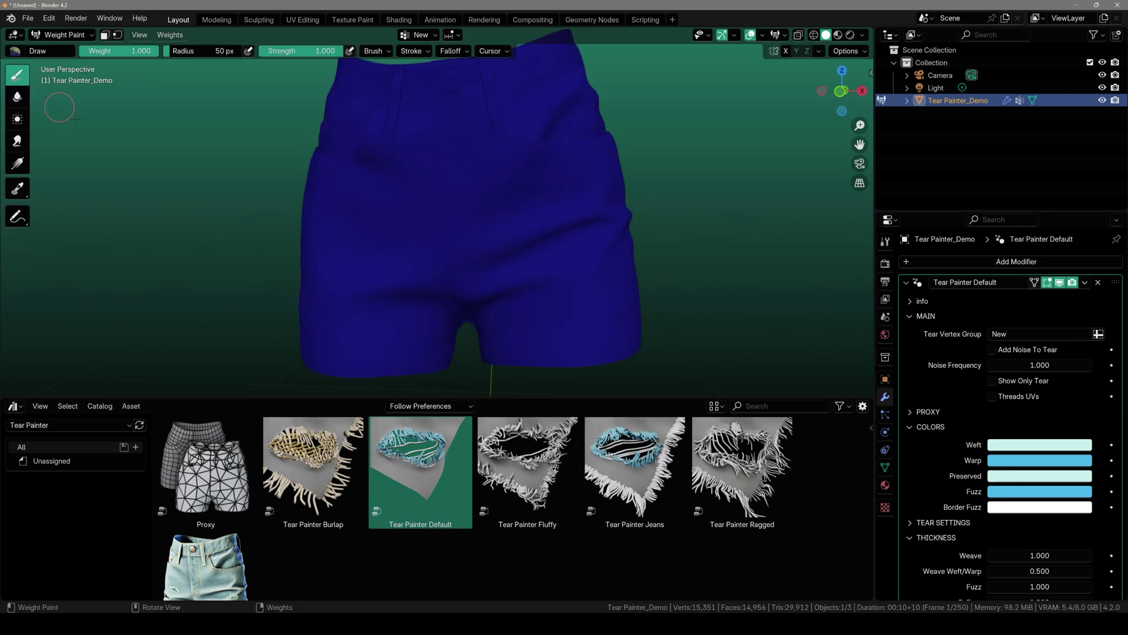
scroll(567, 301, up, 3)
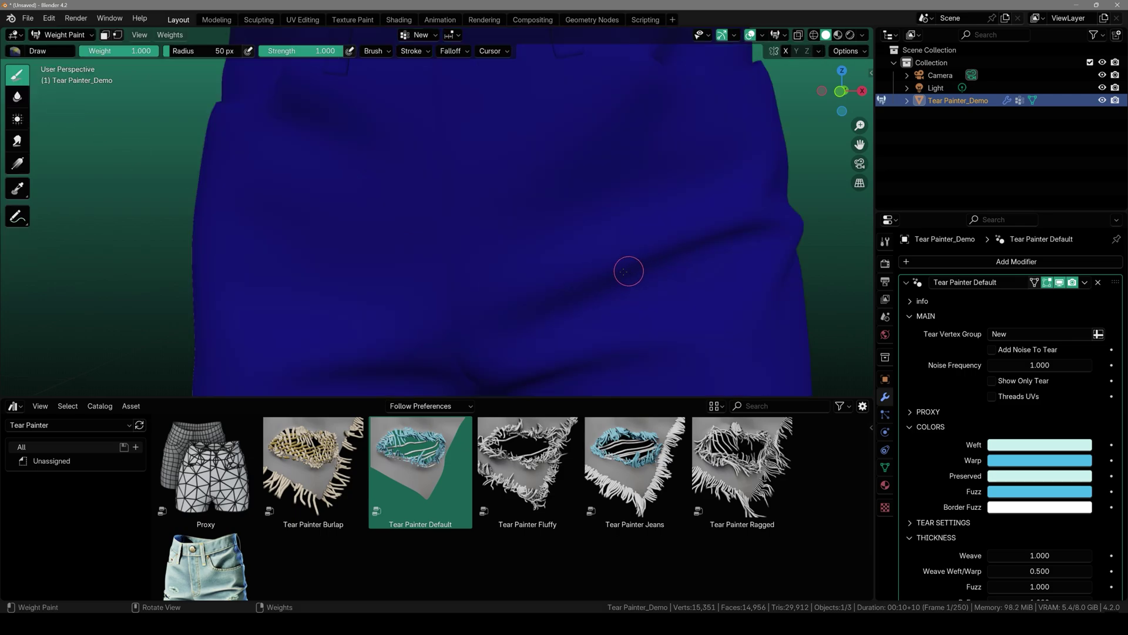
scroll(626, 271, down, 4)
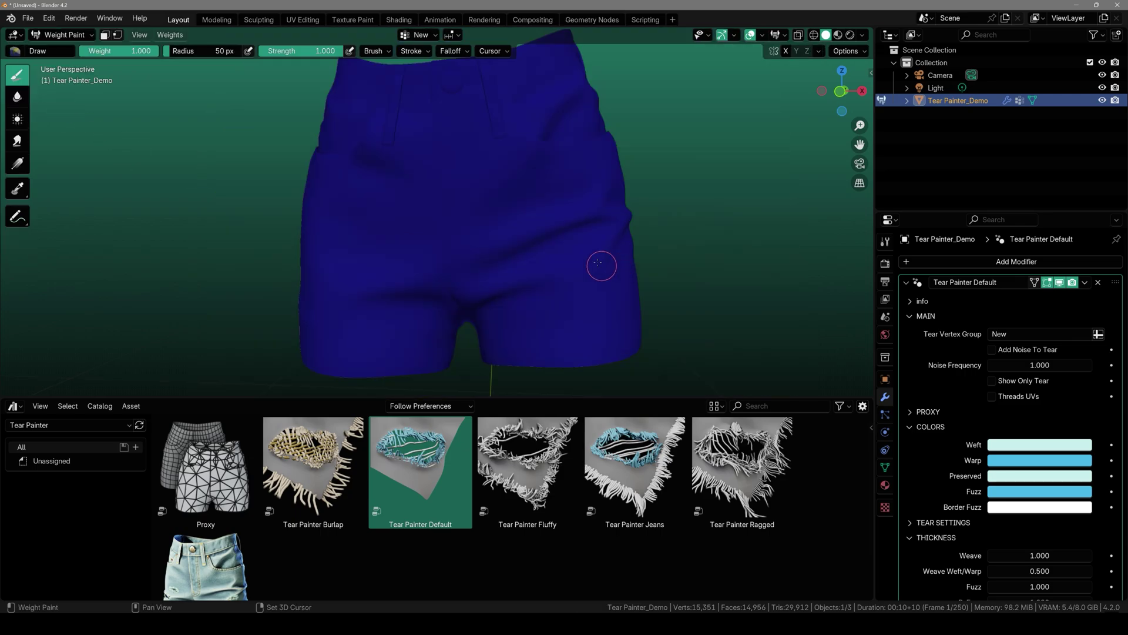
click(838, 35)
scroll(566, 215, up, 5)
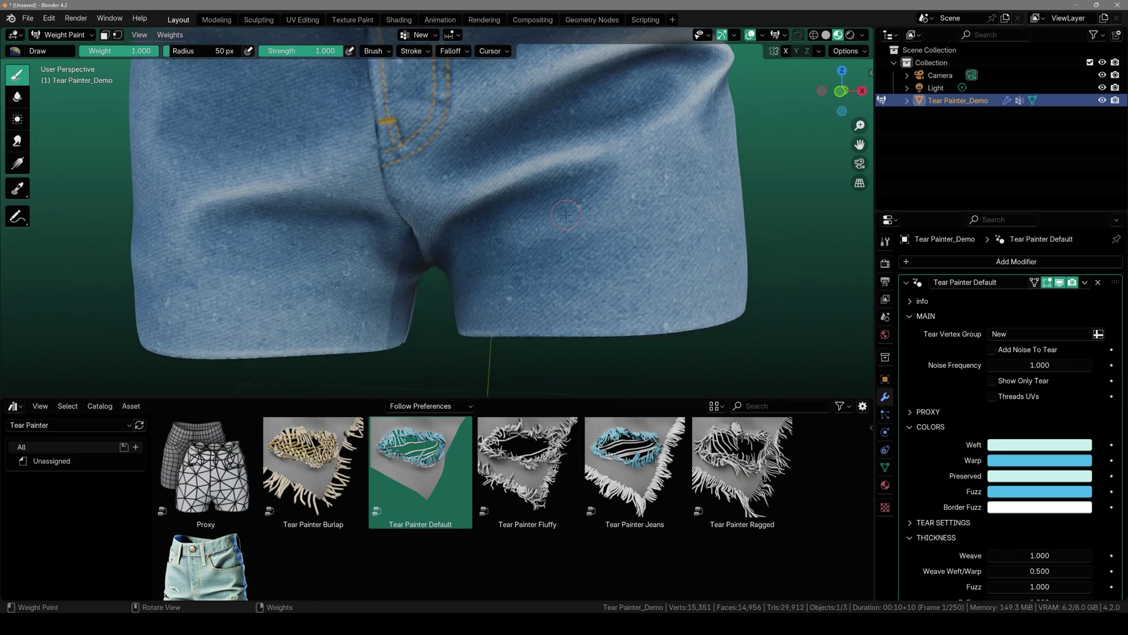
scroll(422, 187, down, 3)
- Set the weight brush radius to 153 px with a weight of 1.0
key(f)
click(564, 251)
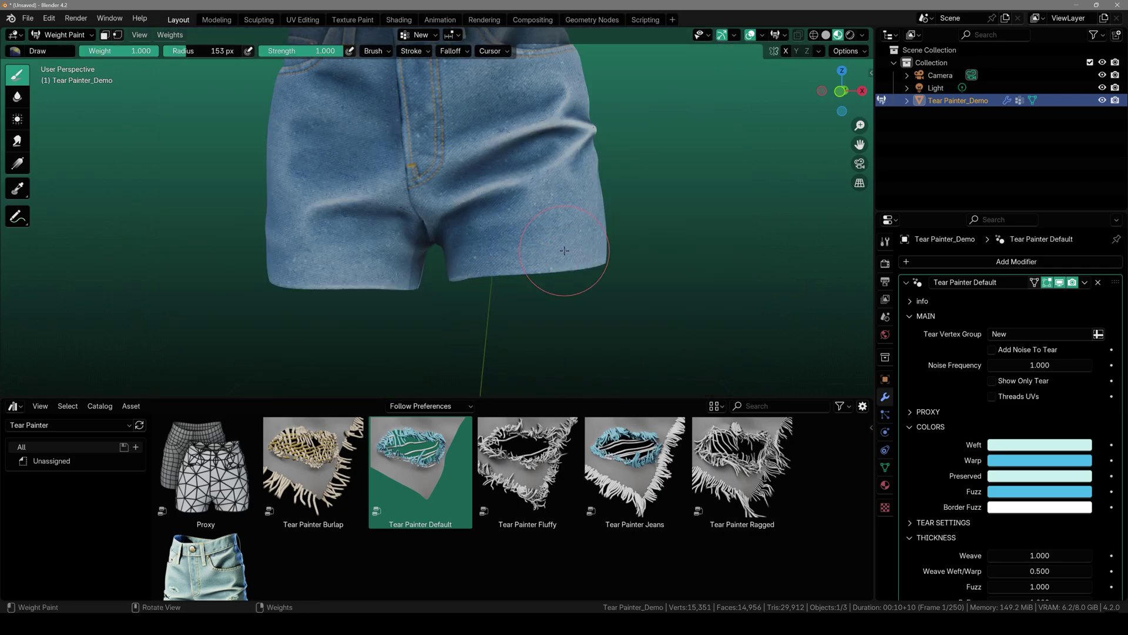
scroll(519, 213, up, 3)
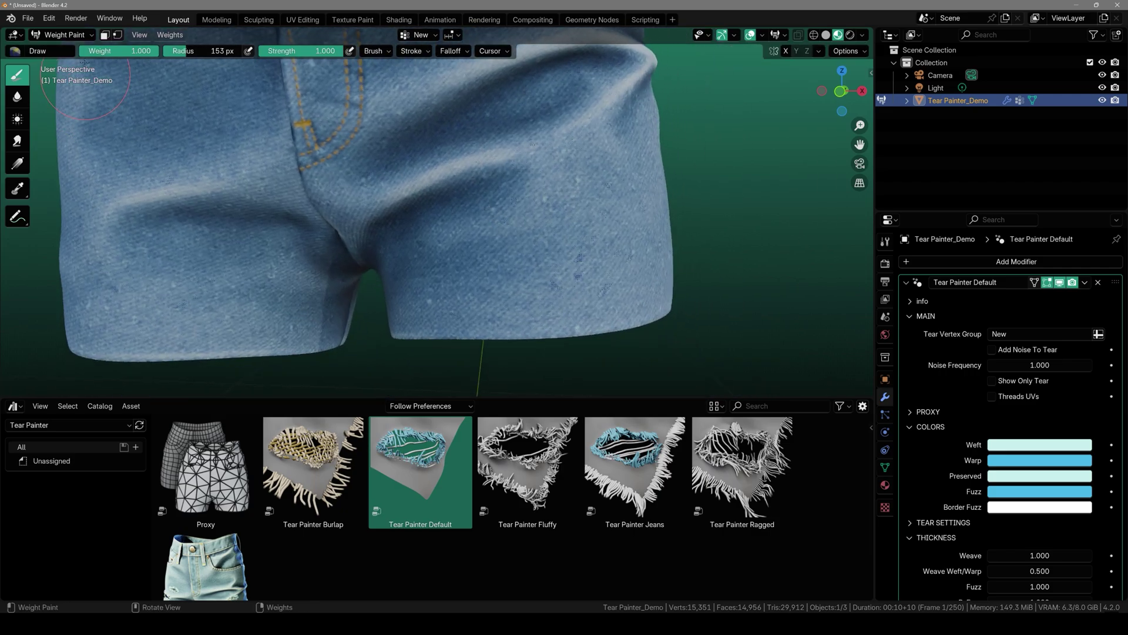
click(95, 51)
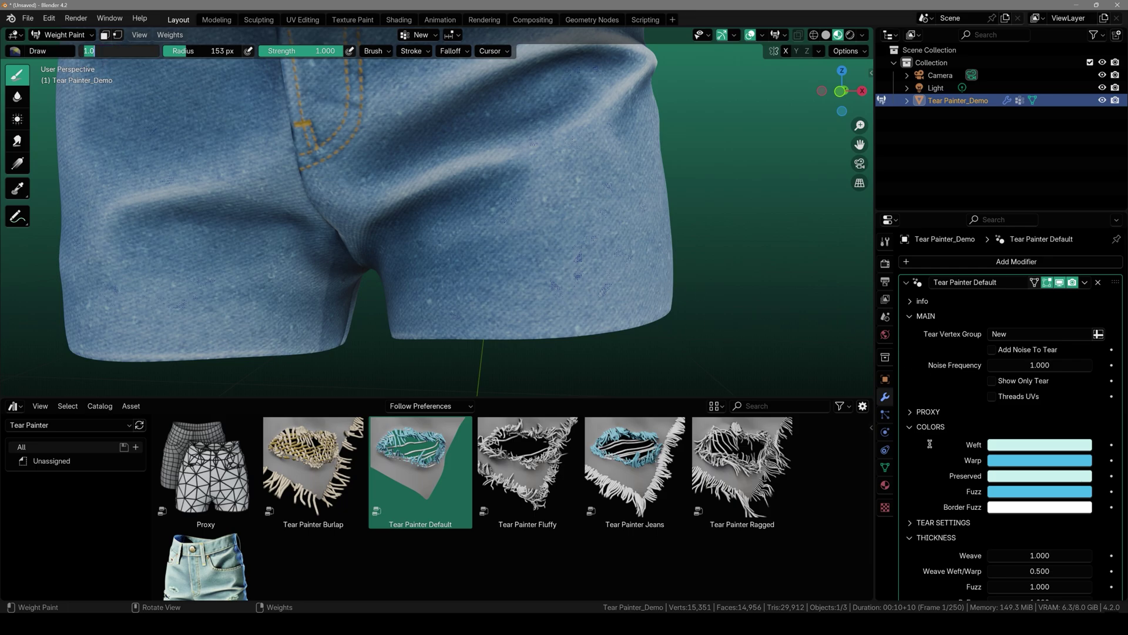
key(Return)
- Paint two tears on the front of each leg of the shorts and one along a leg hem
mouse_move(440, 235)
mouse_down()
mouse_move(594, 203)
mouse_move(517, 197)
mouse_move(585, 226)
mouse_move(544, 176)
mouse_move(581, 194)
mouse_move(558, 232)
mouse_move(517, 253)
mouse_move(597, 242)
mouse_up()
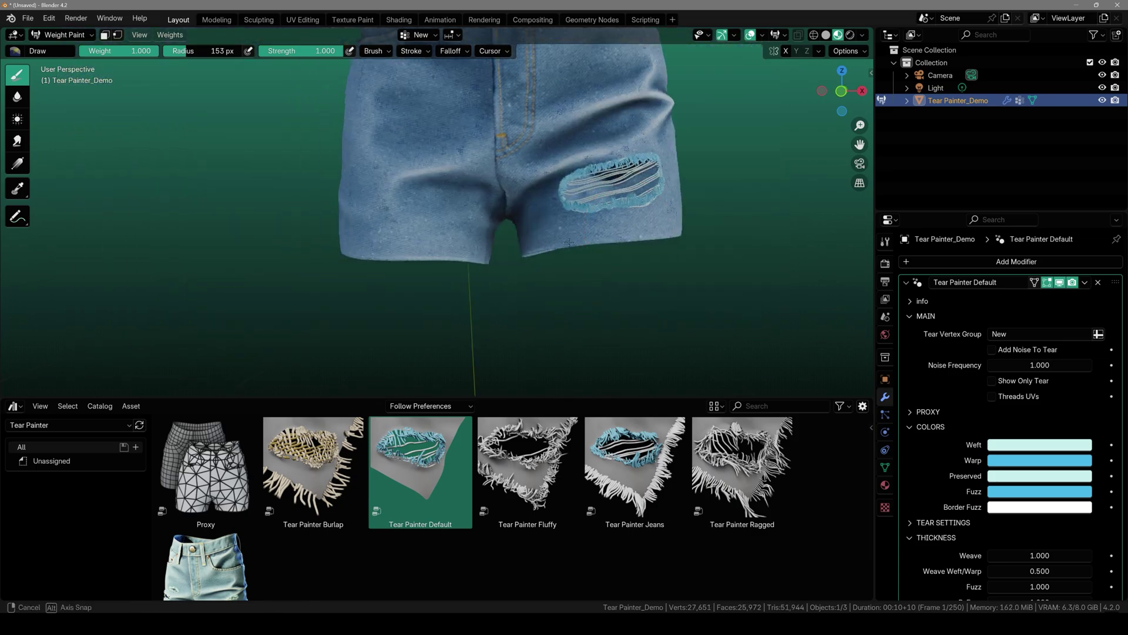
mouse_move(447, 219)
mouse_down()
mouse_move(464, 212)
mouse_move(453, 213)
mouse_up()
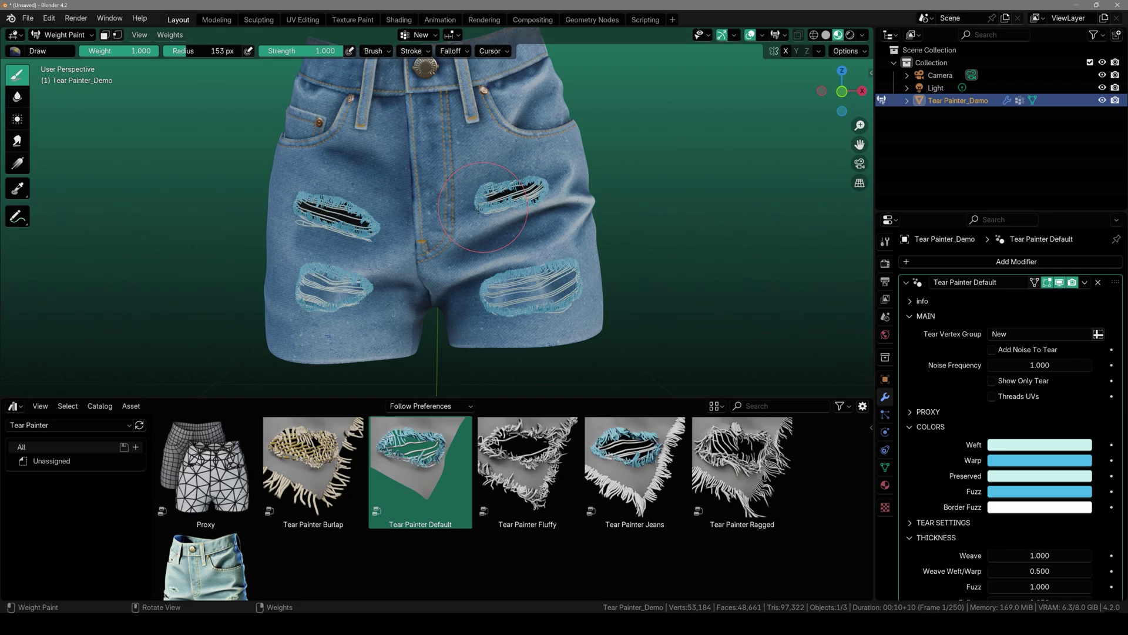
mouse_move(507, 276)
middle_down()
mouse_move(506, 224)
mouse_move(535, 200)
middle_up()
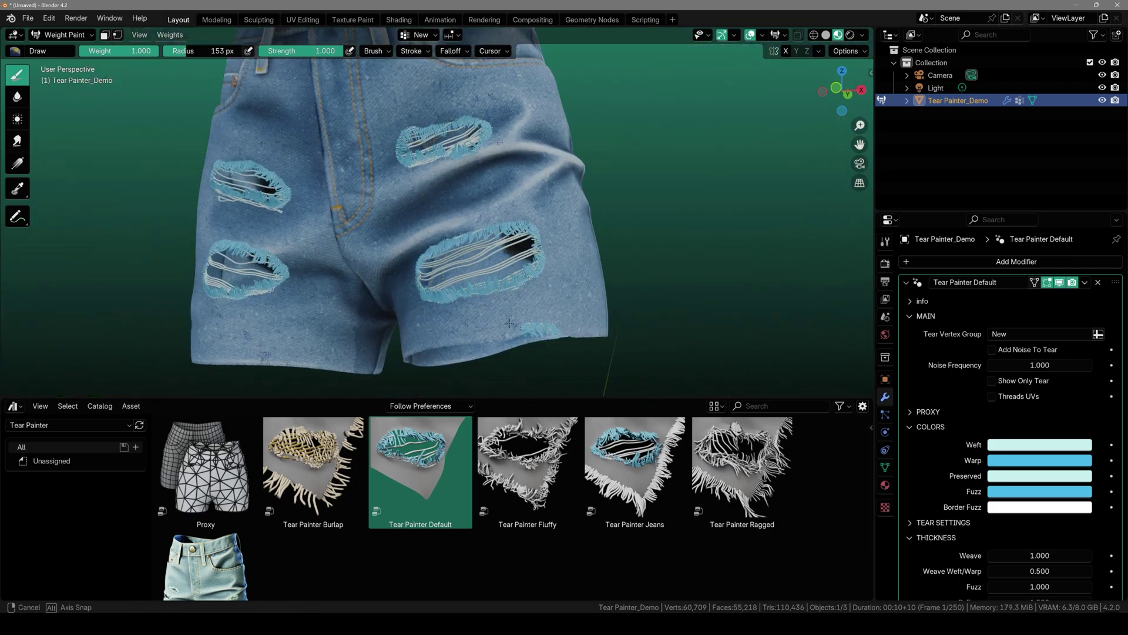
drag(564, 322, 573, 323)
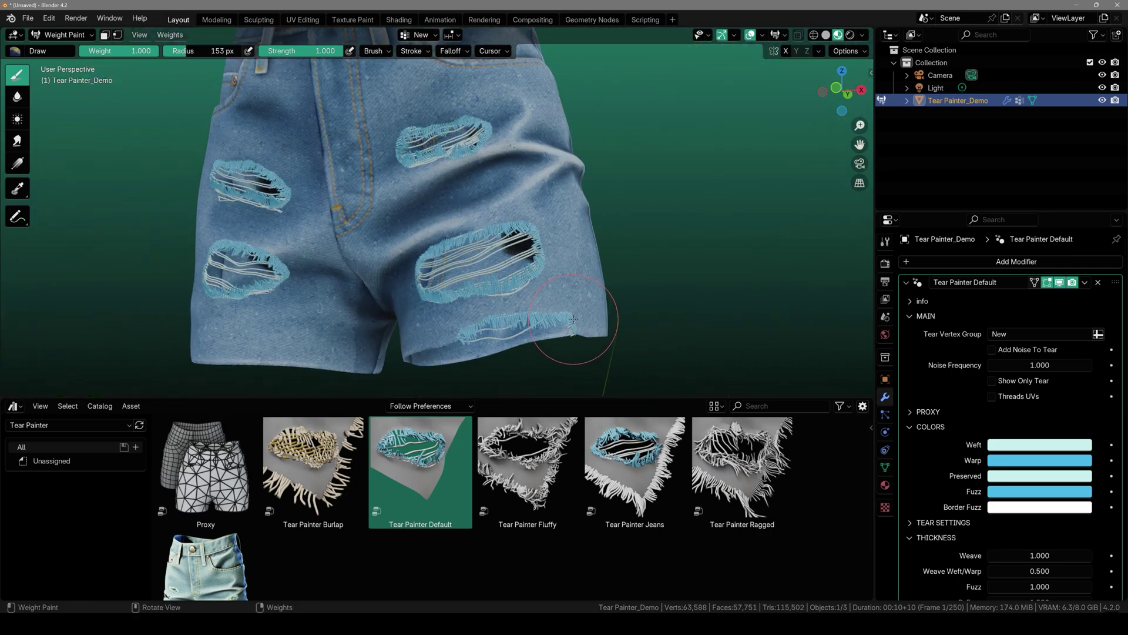
- Look through the modifier's settings and enable Add Noise To Tear
scroll(1002, 352, down, 12)
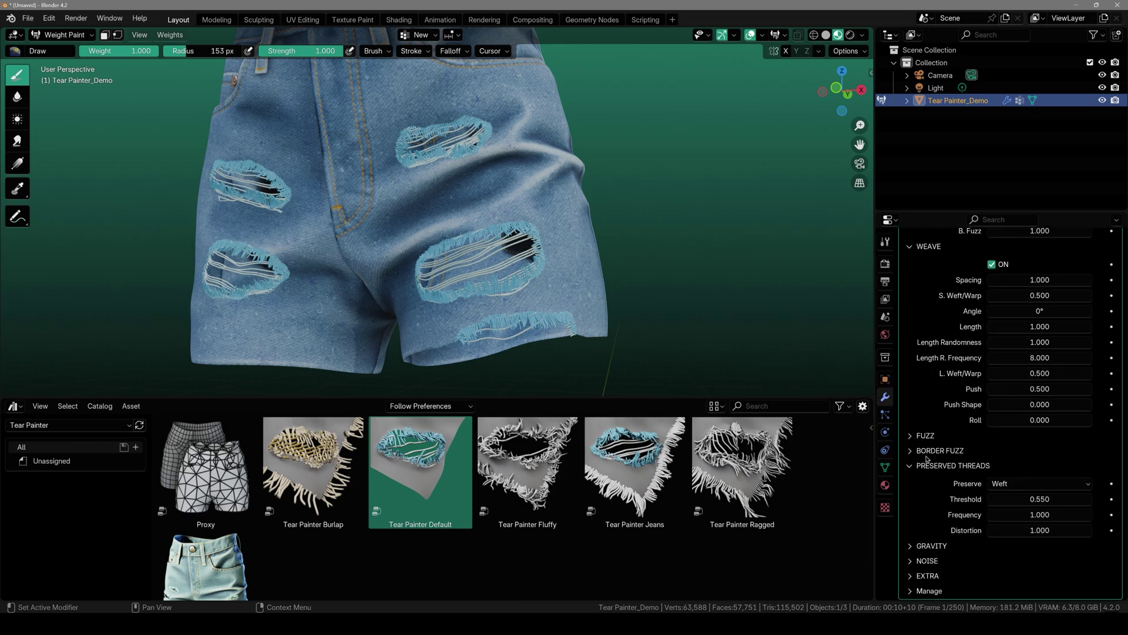
scroll(934, 443, up, 12)
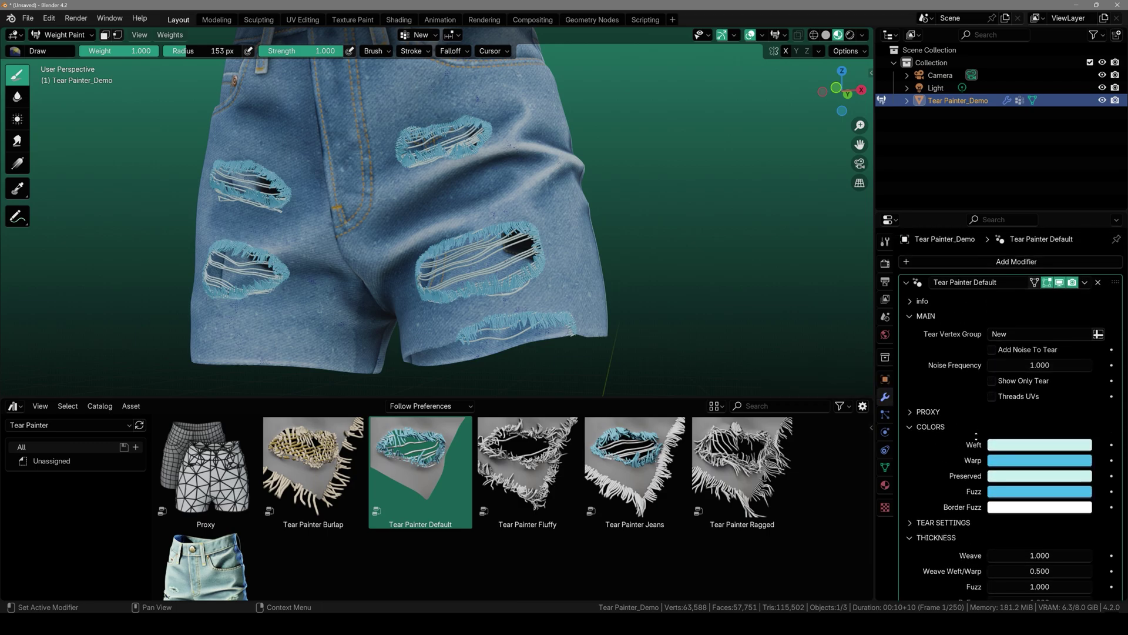
click(999, 351)
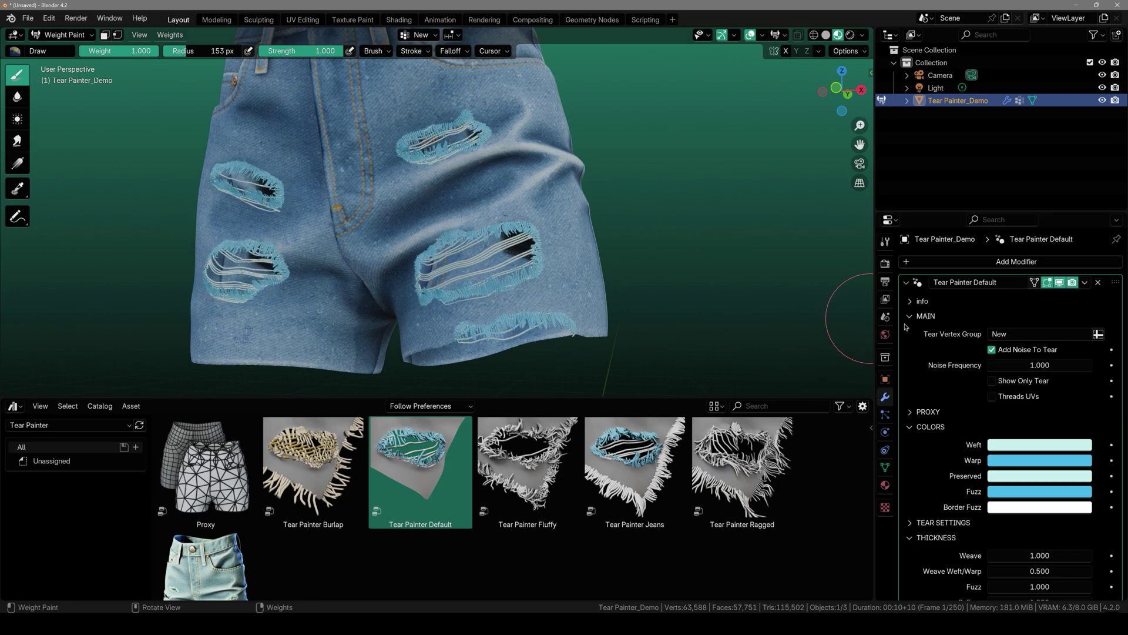
- Compare the tears with and without added noise, and try a different Noise Frequency
click(1008, 355)
click(1008, 355)
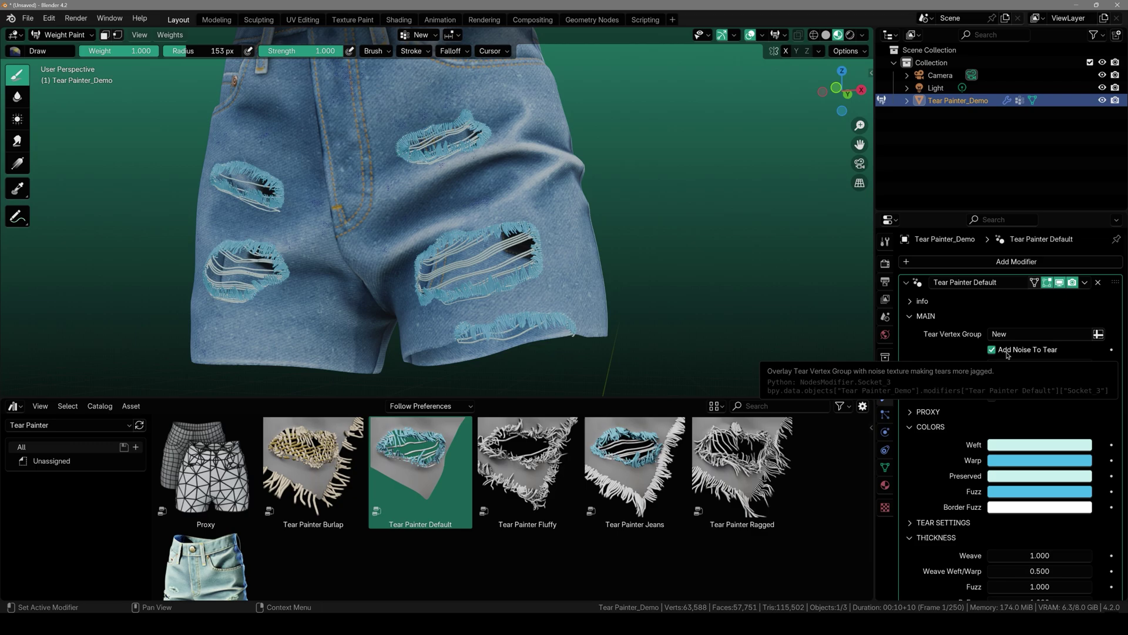
click(1007, 352)
click(1007, 353)
mouse_move(1039, 365)
mouse_down()
mouse_move(1006, 365)
mouse_move(1055, 365)
mouse_up()
right_click(1039, 365)
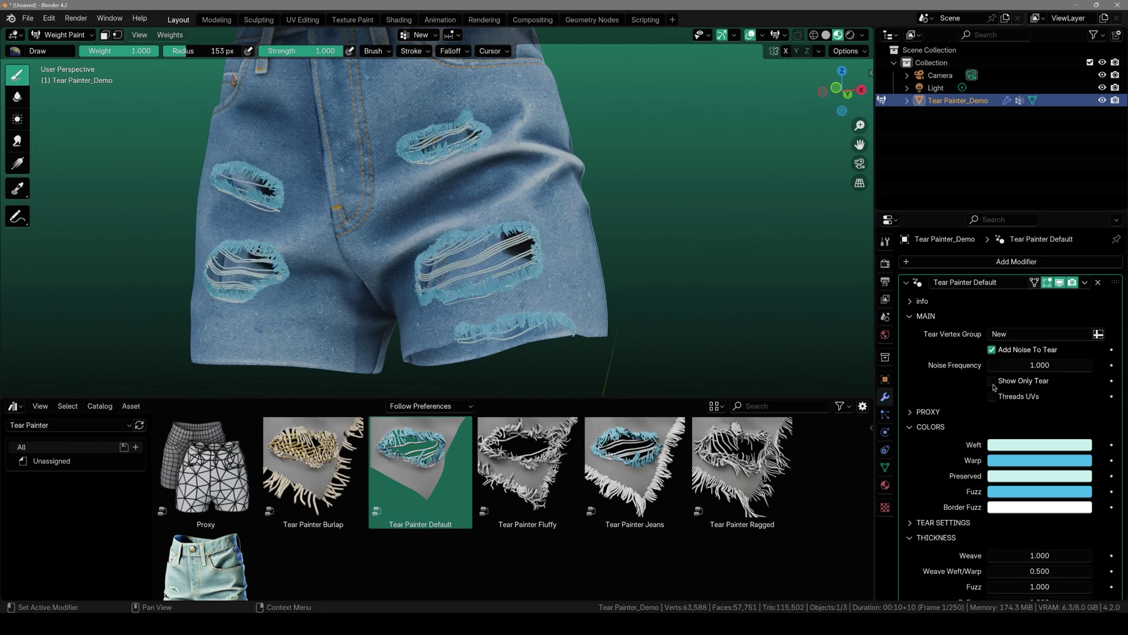
- Try the Show Only Tear and Threads UVs options on the shorts
click(993, 381)
click(993, 381)
click(992, 397)
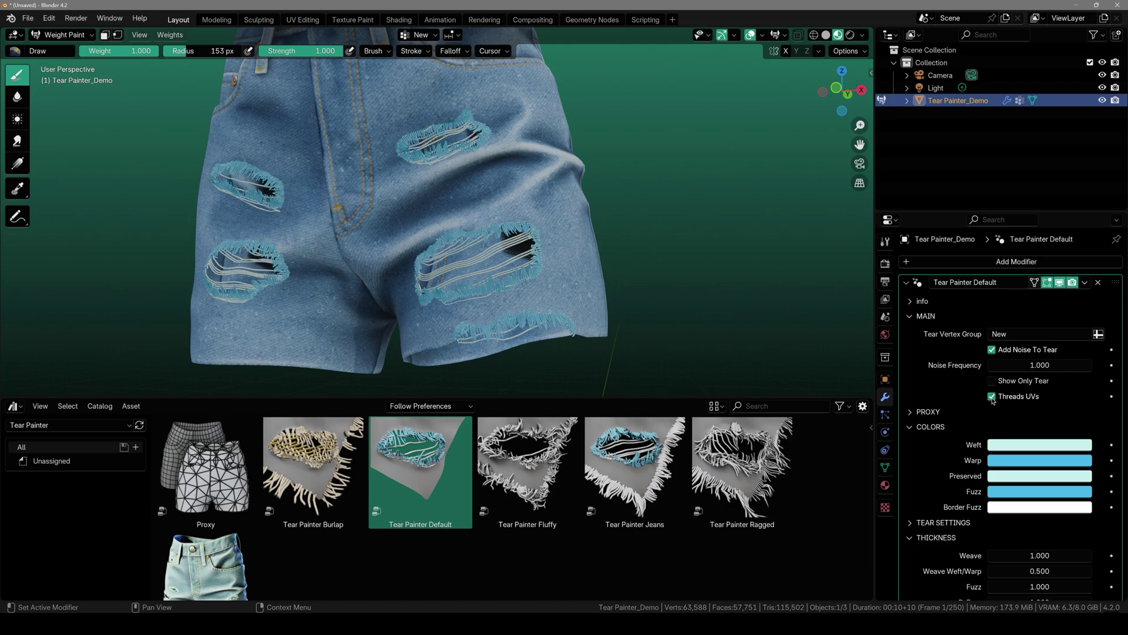
click(993, 397)
- Change the Fuzz thread color to a pale lavender
scroll(999, 400, down, 3)
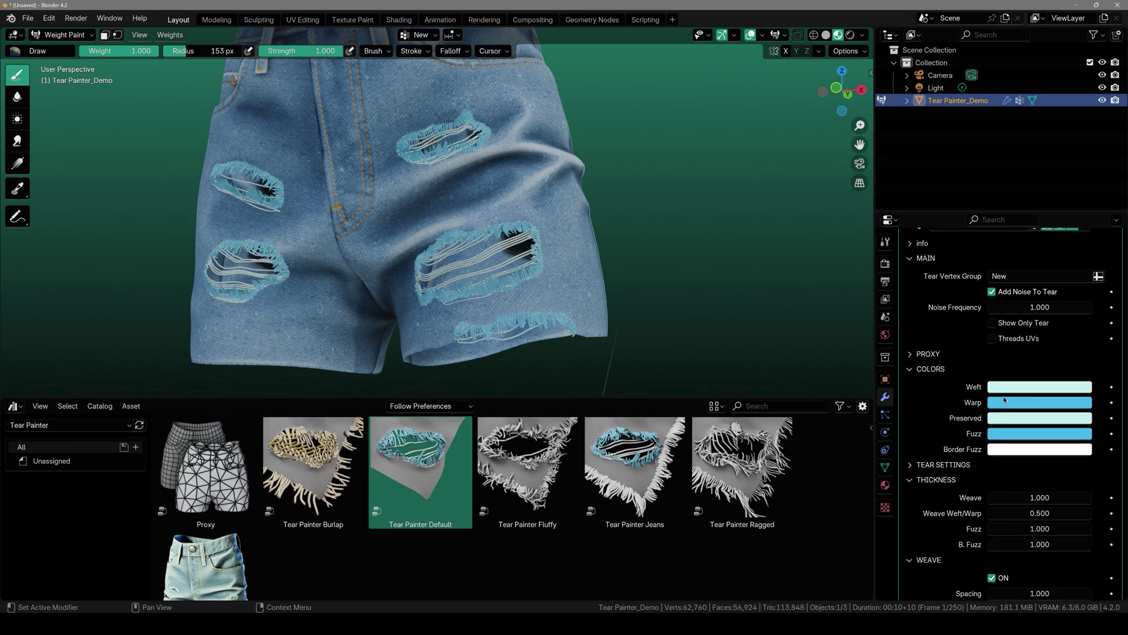
click(1007, 402)
click(1032, 433)
drag(1028, 254, 1023, 287)
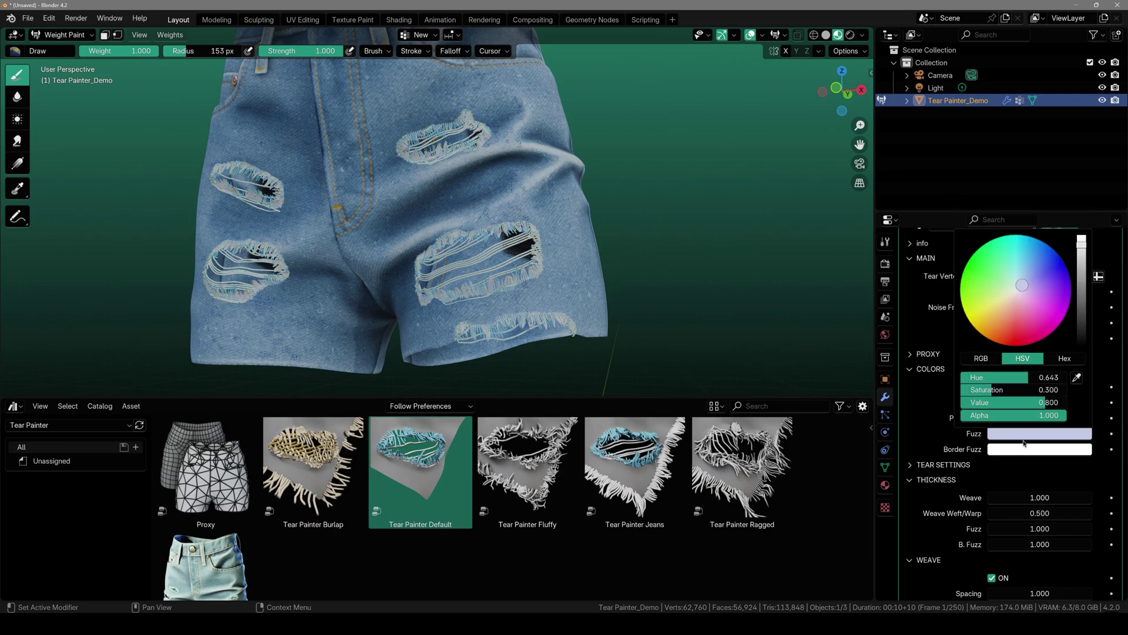
- Expand the tear settings and try different Push and Influence Distance values
scroll(952, 414, down, 2)
click(943, 416)
scroll(965, 376, down, 2)
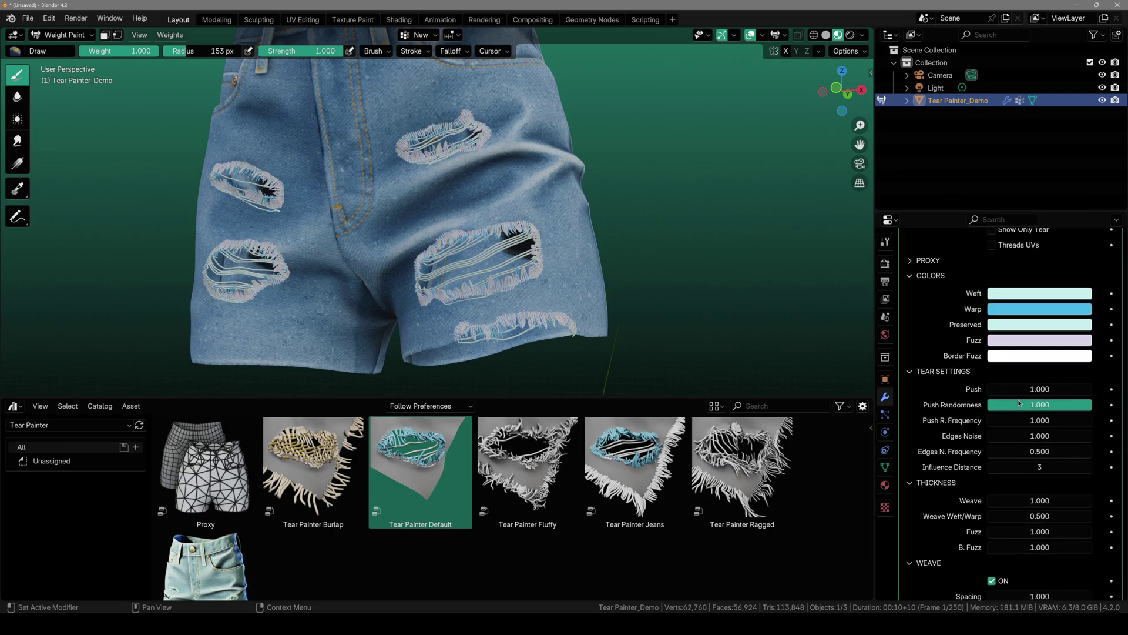
drag(1034, 389, 1088, 389)
key(Escape)
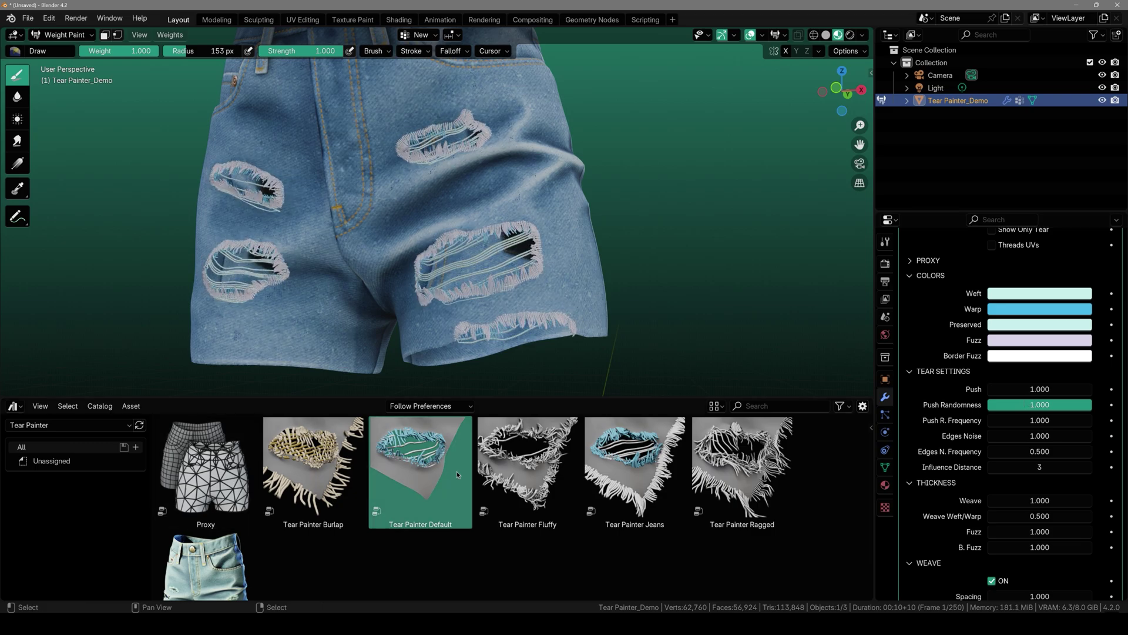
mouse_move(1040, 467)
mouse_down()
mouse_move(1105, 467)
mouse_move(1040, 467)
mouse_up()
key(Escape)
- Expand the Border Fuzz settings and turn border fuzz on
scroll(661, 342, up, 2)
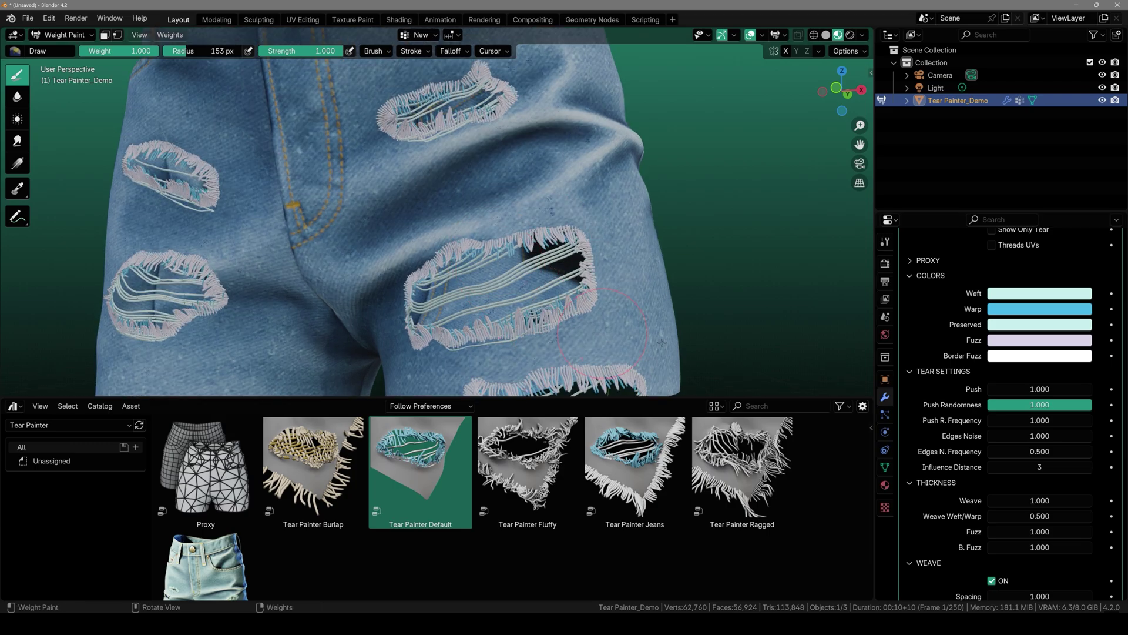
scroll(1002, 373, down, 10)
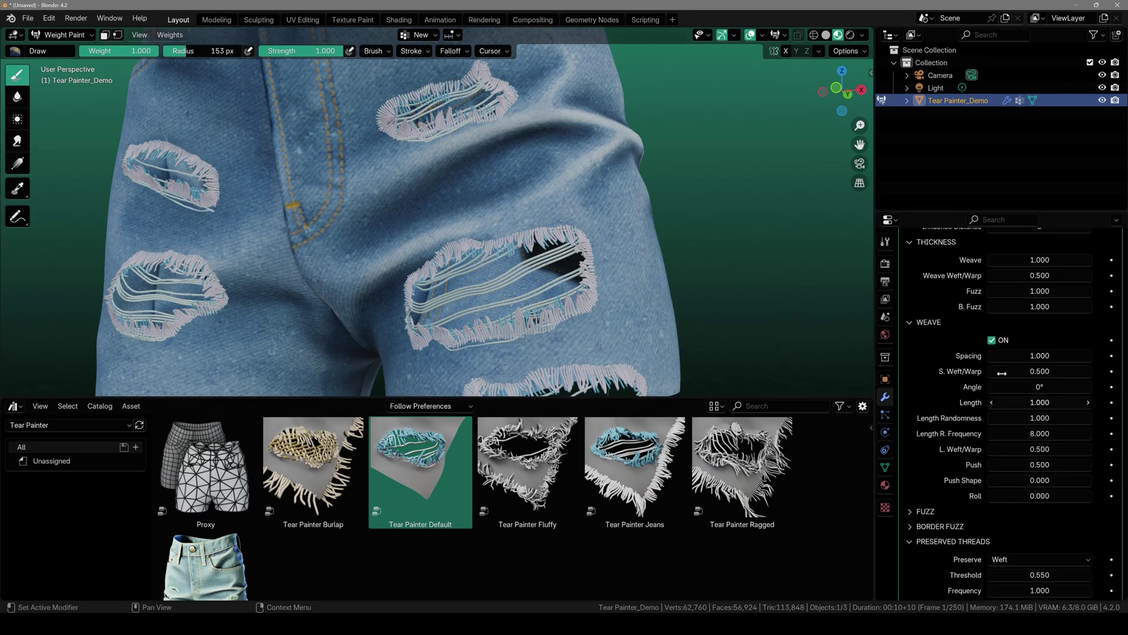
scroll(1002, 373, down, 3)
click(929, 450)
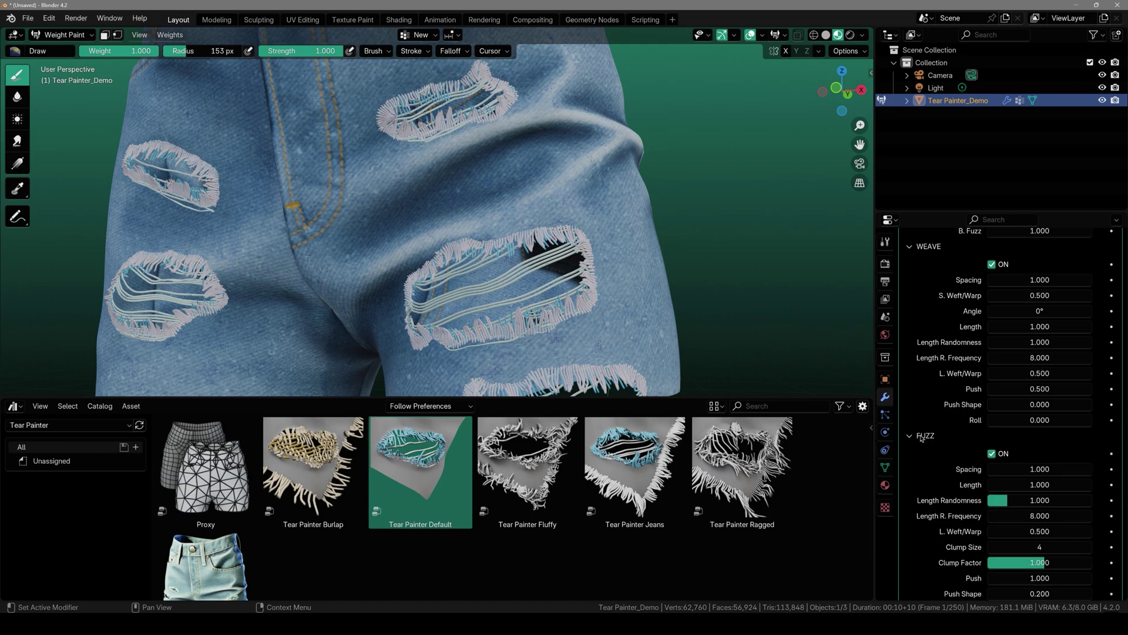
click(991, 469)
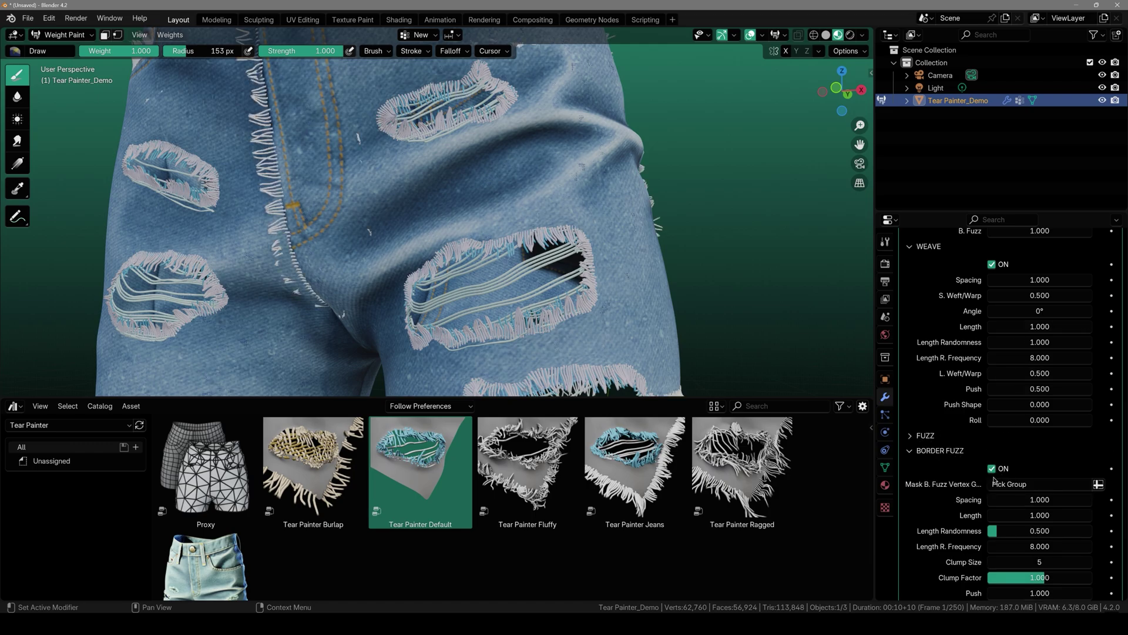
- Inspect the frayed borders of the shorts and mask the border fuzz with the Group.001 vertex group
scroll(506, 301, down, 1)
scroll(499, 300, down, 2)
mouse_move(473, 314)
middle_down()
mouse_move(505, 299)
mouse_move(405, 326)
middle_up()
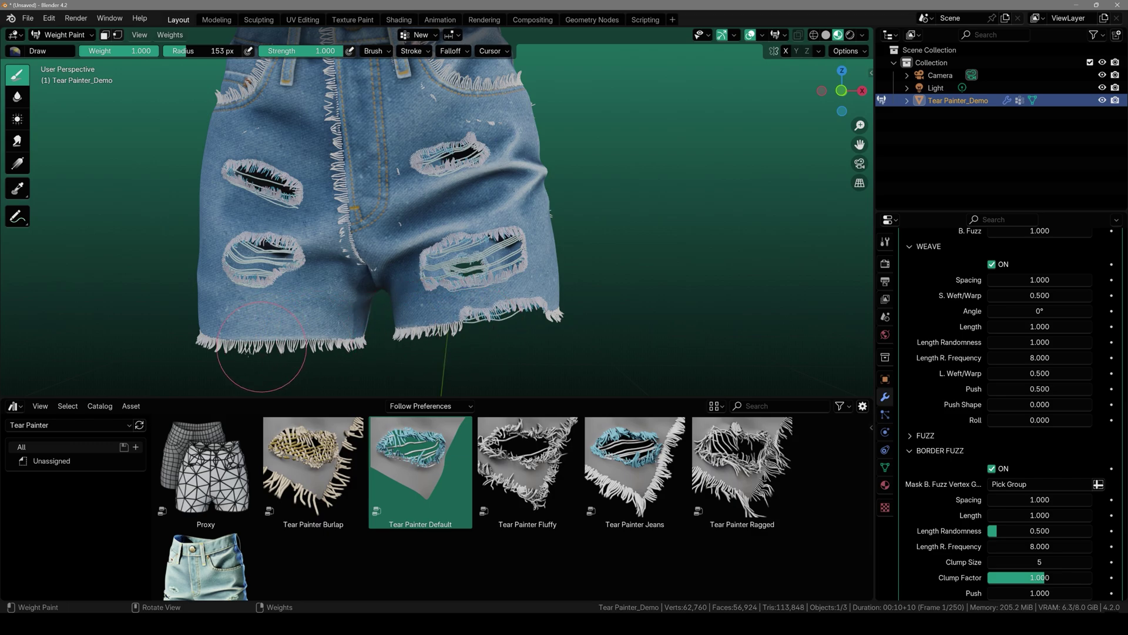
middle_drag(261, 349, 240, 353)
click(1010, 487)
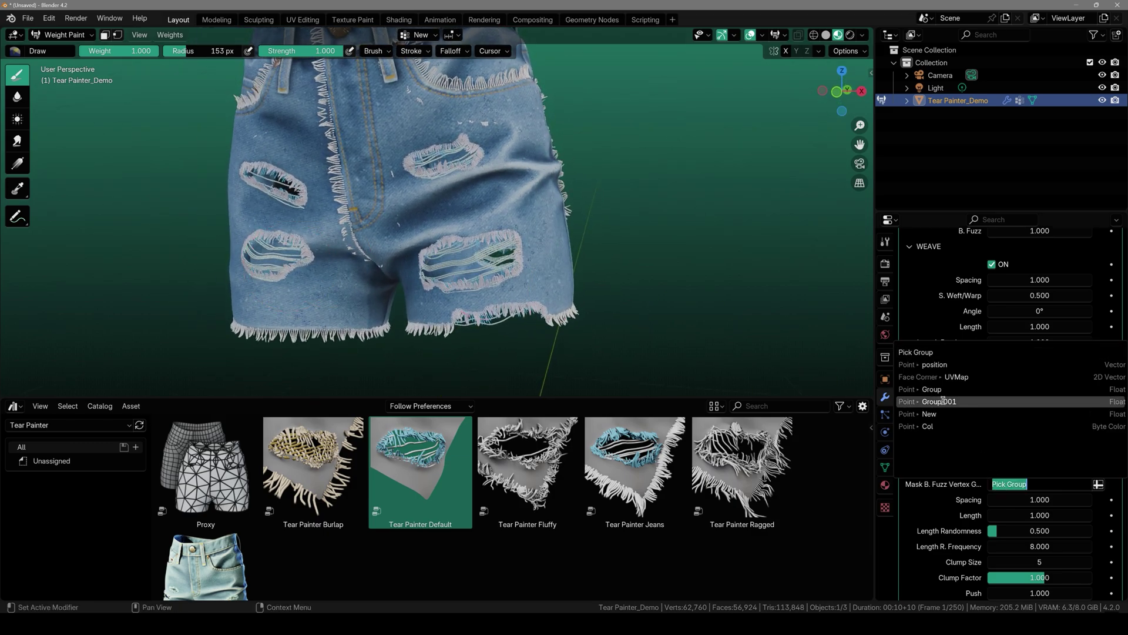
click(942, 401)
click(1009, 484)
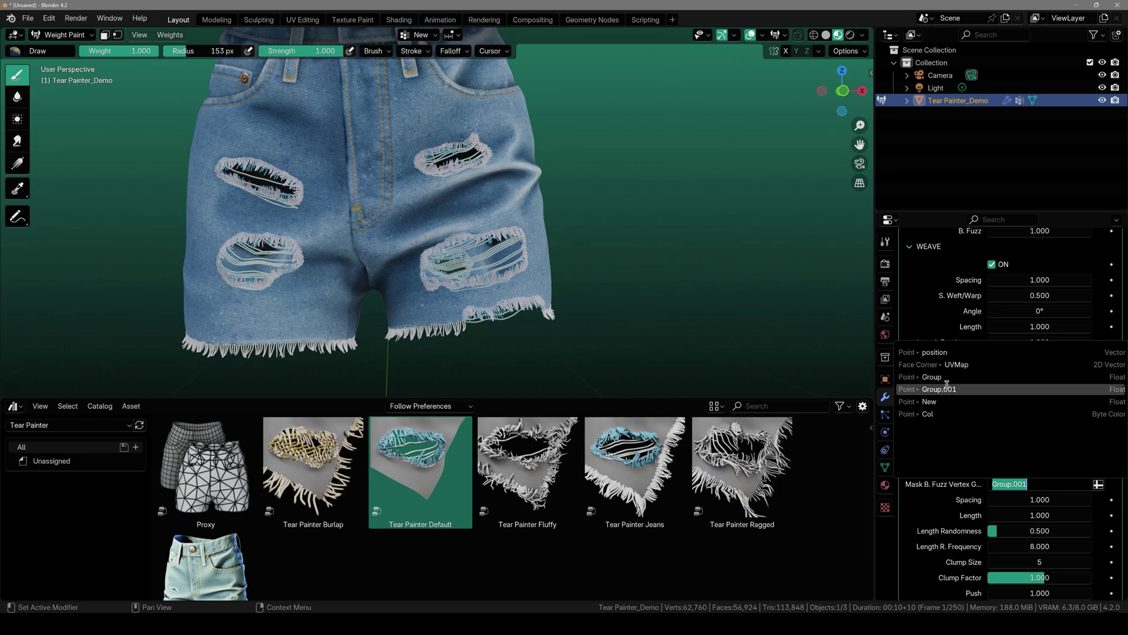
- Make Group.001 the active vertex group and paint it at weight 0 along the front pocket's edge to add border fuzz
click(927, 323)
middle_drag(495, 220, 553, 248)
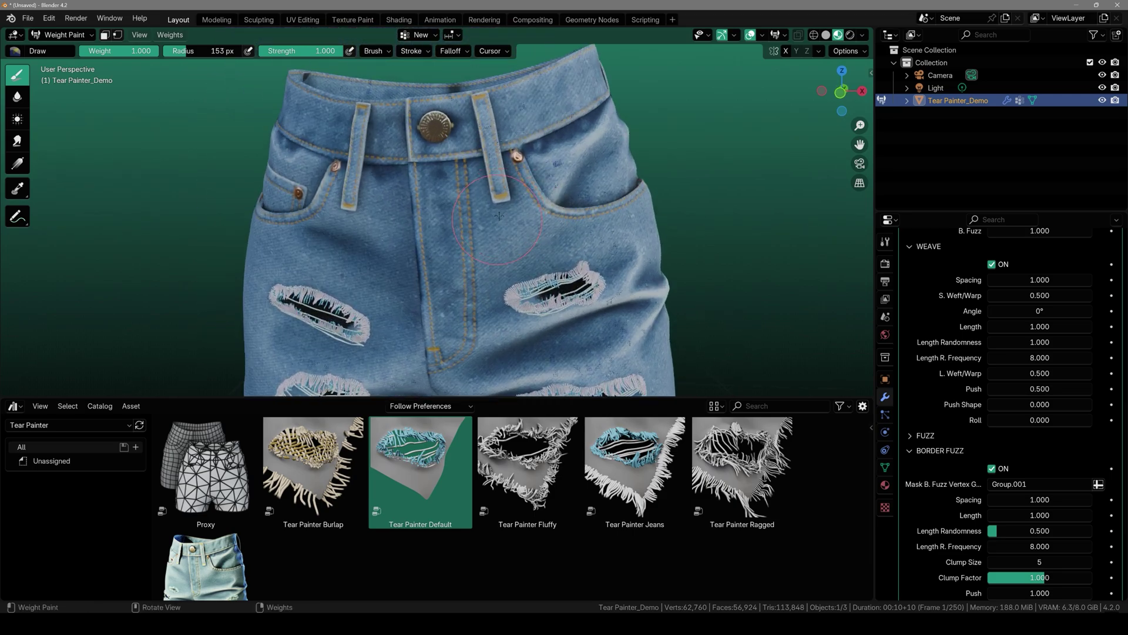
middle_drag(499, 216, 478, 213)
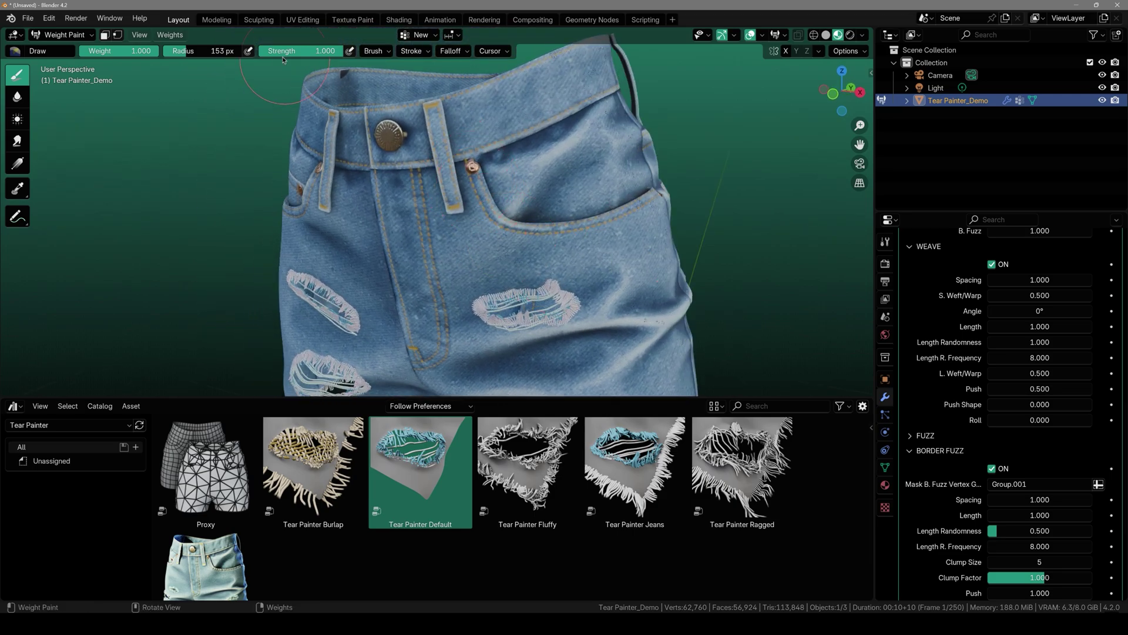
click(408, 35)
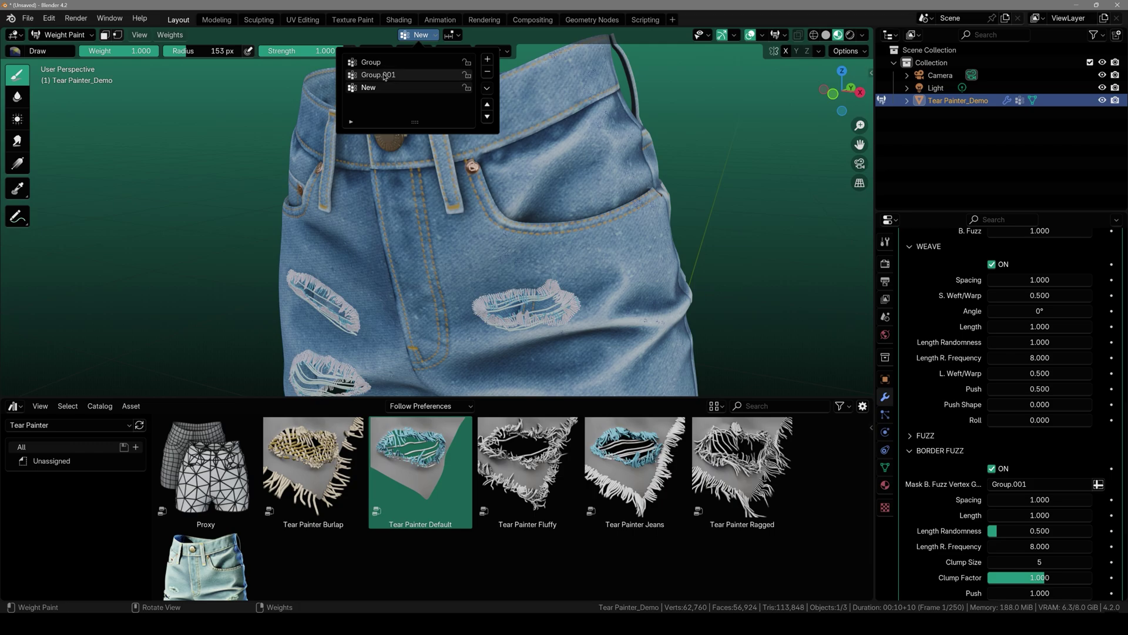
click(386, 74)
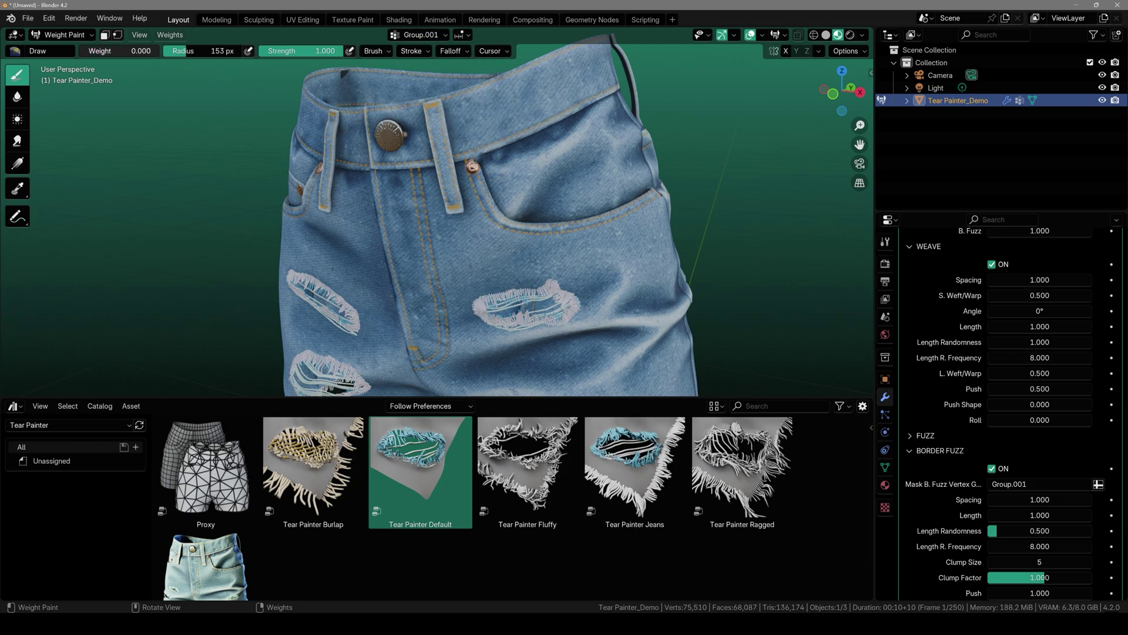
drag(471, 168, 500, 214)
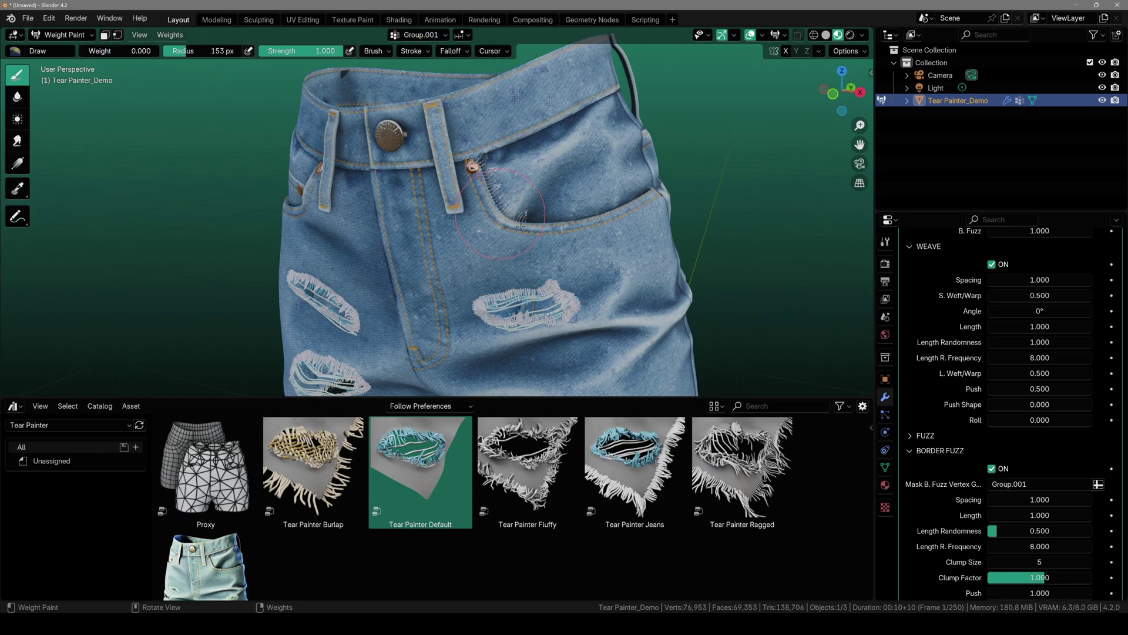
mouse_move(591, 213)
mouse_down()
mouse_move(640, 198)
mouse_move(610, 207)
mouse_up()
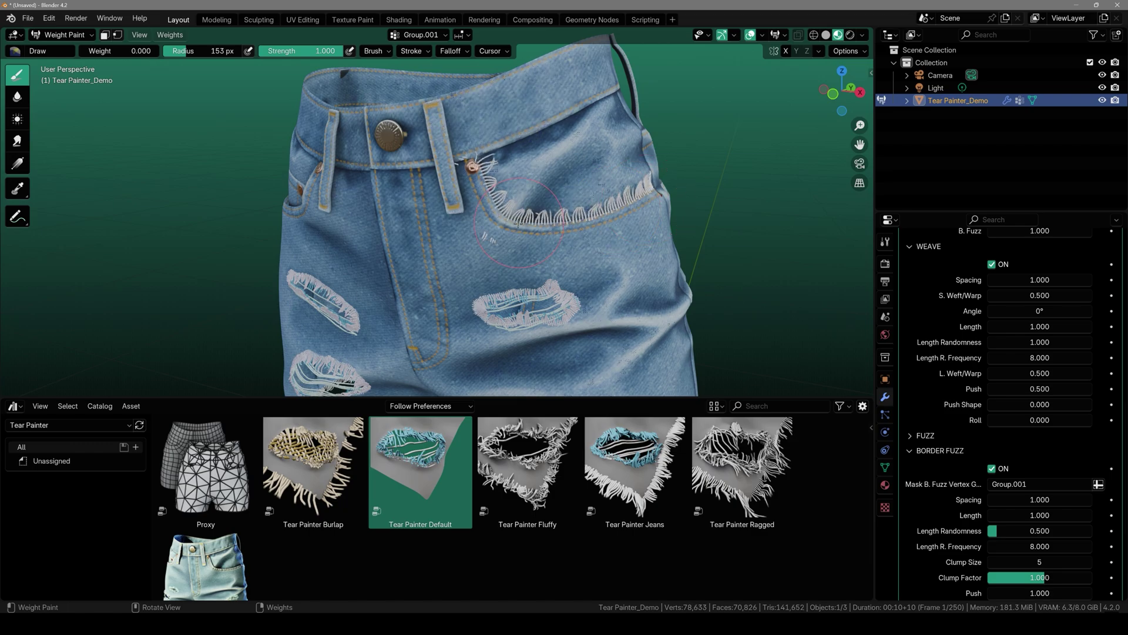
- Paint border fuzz on the waistband beside the button and check the frayed areas across the shorts
mouse_move(529, 219)
middle_down()
mouse_move(574, 233)
mouse_move(502, 175)
middle_up()
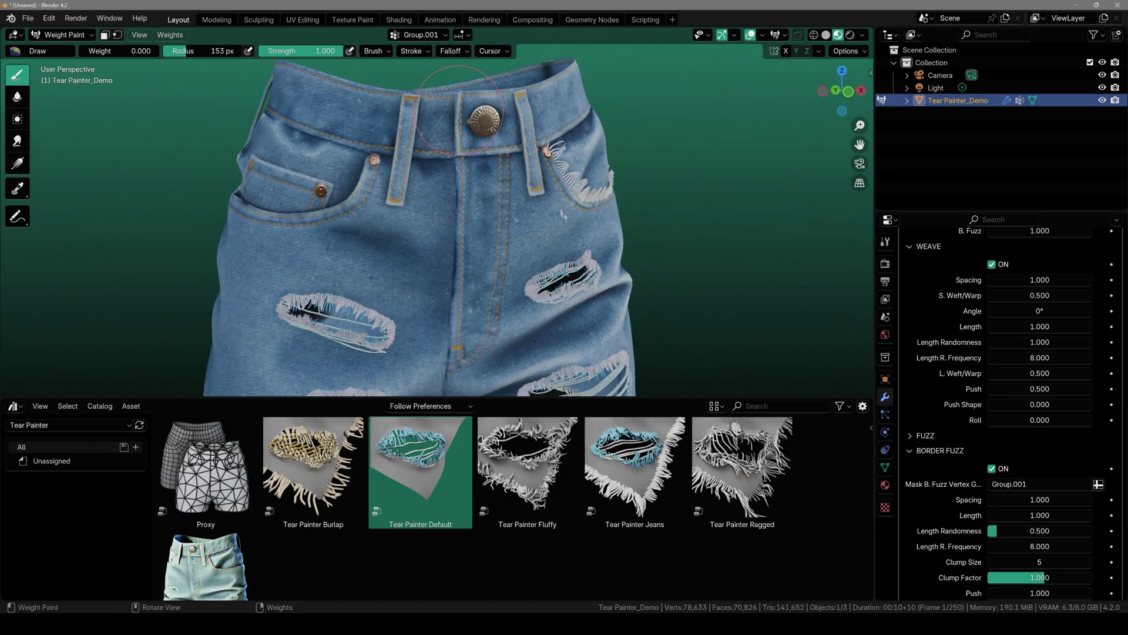
middle_drag(459, 122, 478, 231)
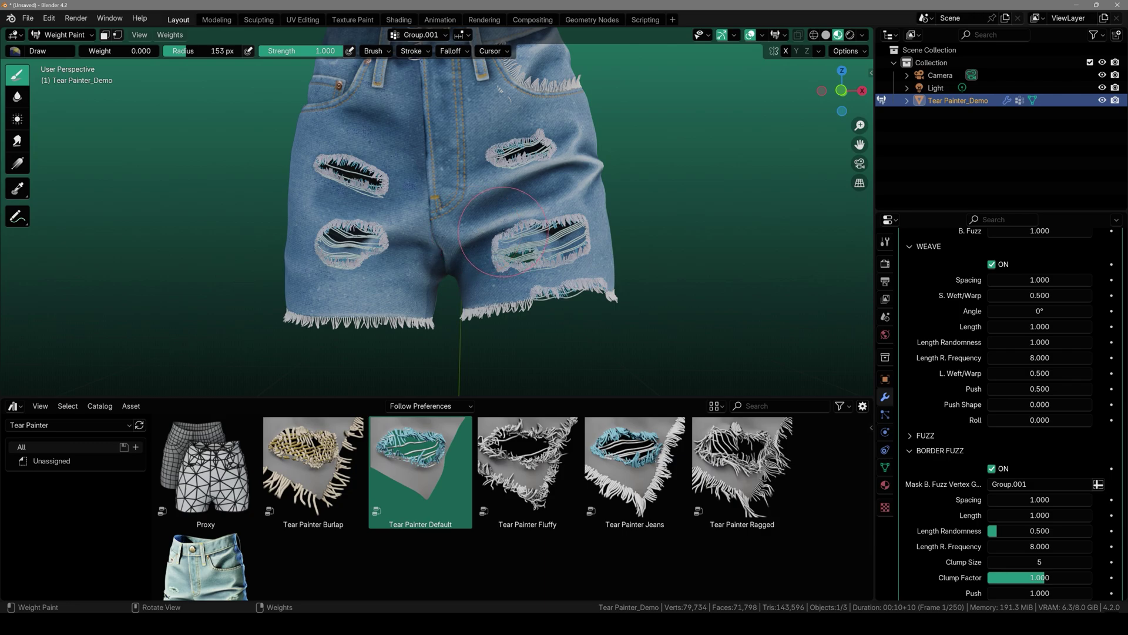
mouse_move(542, 225)
middle_down()
mouse_move(442, 225)
mouse_move(417, 165)
middle_up()
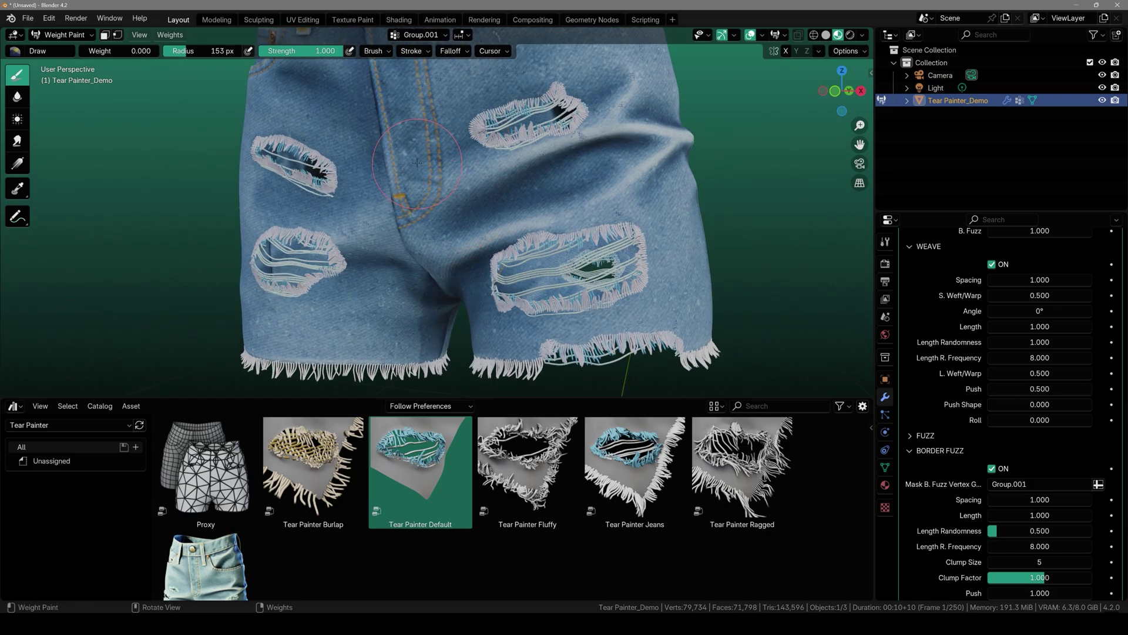
scroll(419, 153, down, 6)
mouse_move(447, 235)
middle_down()
mouse_move(558, 237)
mouse_move(637, 300)
middle_up()
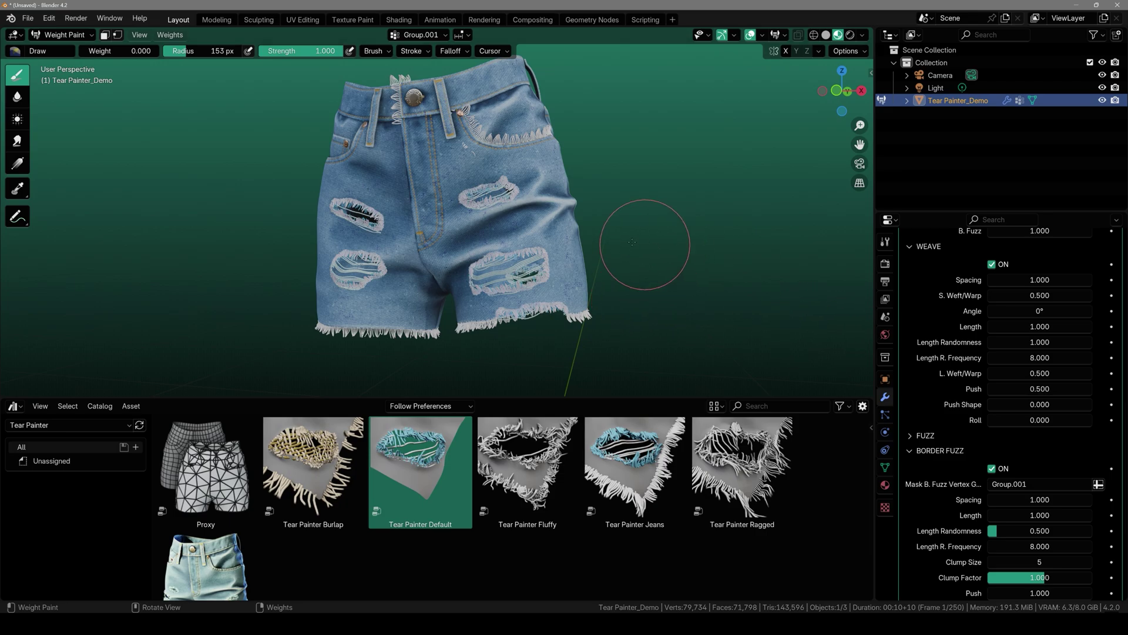
- Return to Object Mode and remove the Tear Painter modifier from the shorts
key(ctrl+Tab)
click(333, 218)
scroll(1017, 357, up, 15)
click(1105, 297)
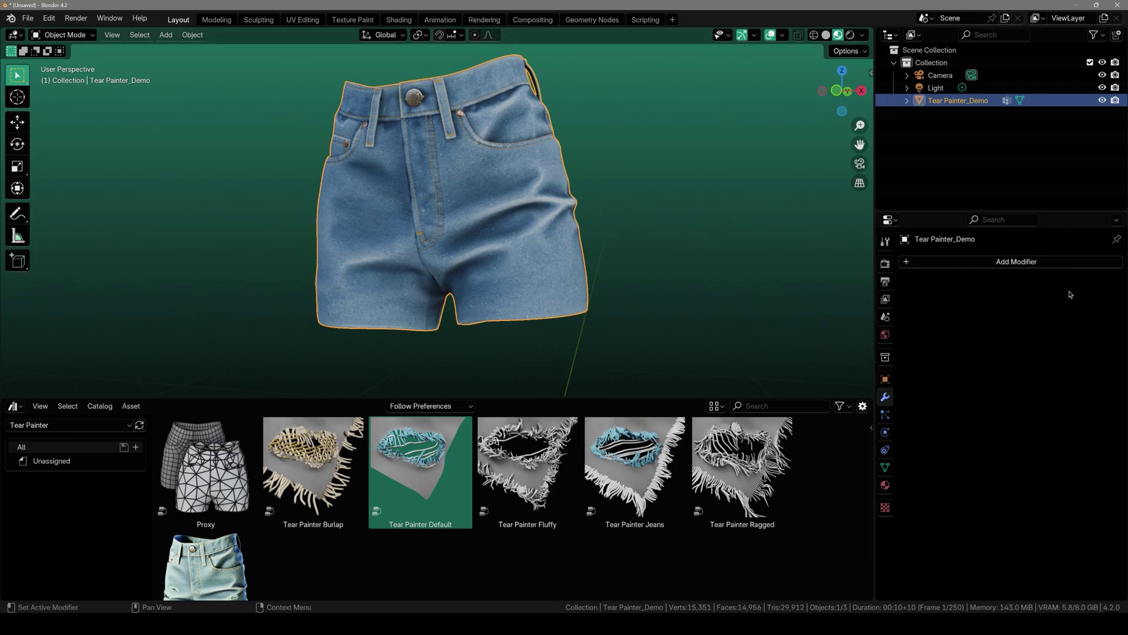
- Apply the Tear Painter Jeans asset to the shorts and use Group as its tear vertex group
click(754, 497)
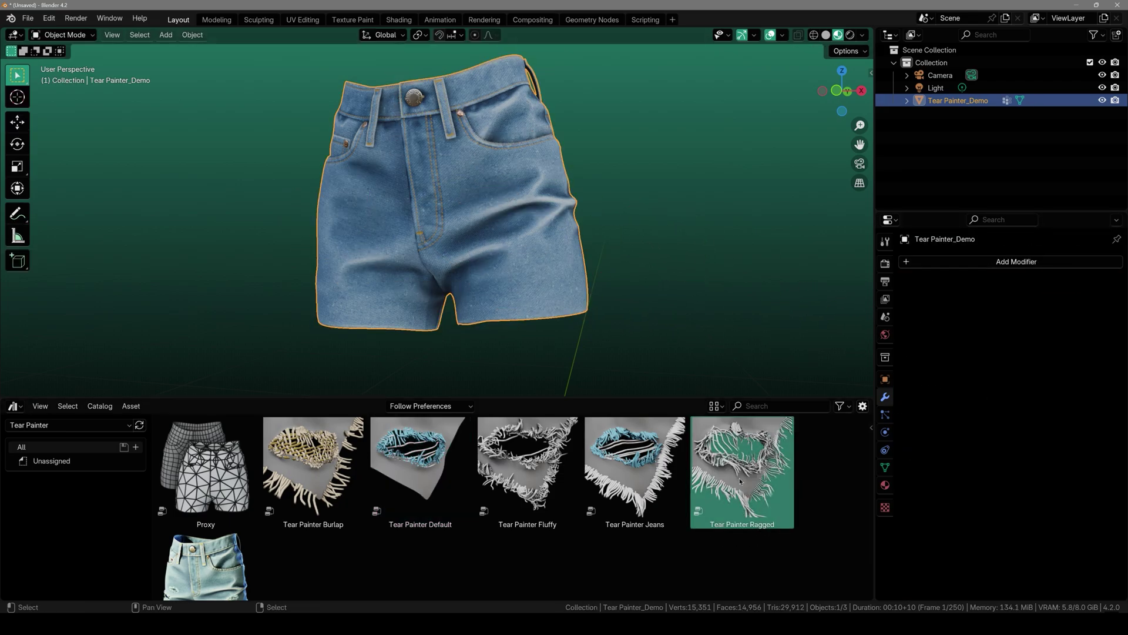
drag(635, 470, 515, 239)
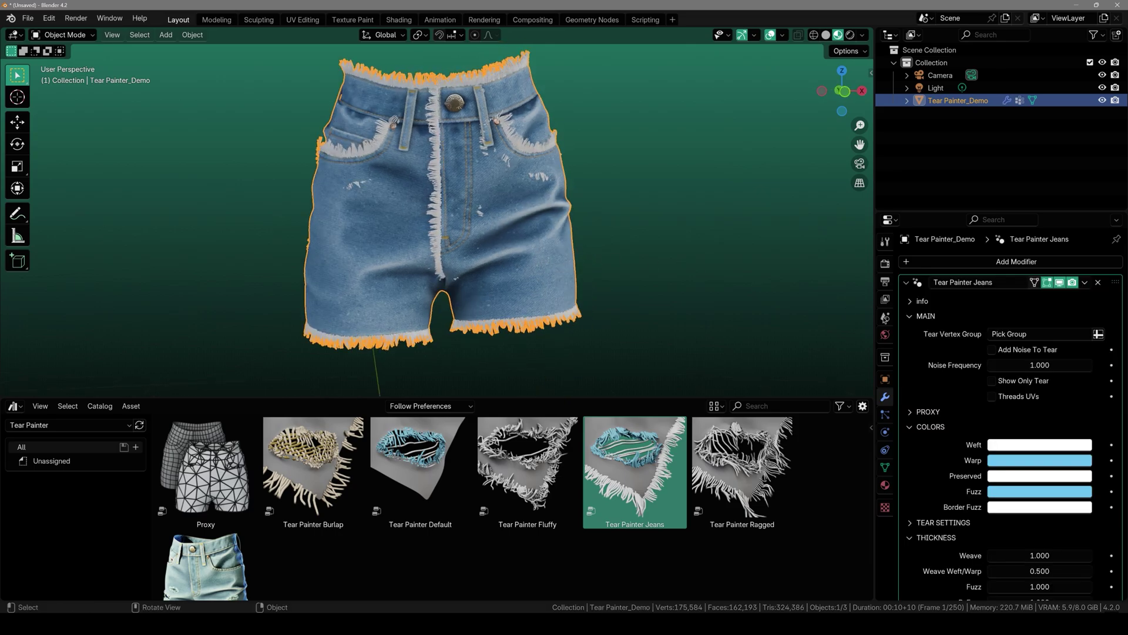
mouse_move(640, 261)
middle_down()
mouse_move(658, 256)
mouse_move(632, 267)
mouse_move(691, 243)
middle_up()
scroll(995, 412, down, 3)
middle_drag(995, 410, 995, 467)
scroll(577, 192, up, 1)
middle_drag(577, 192, 528, 201)
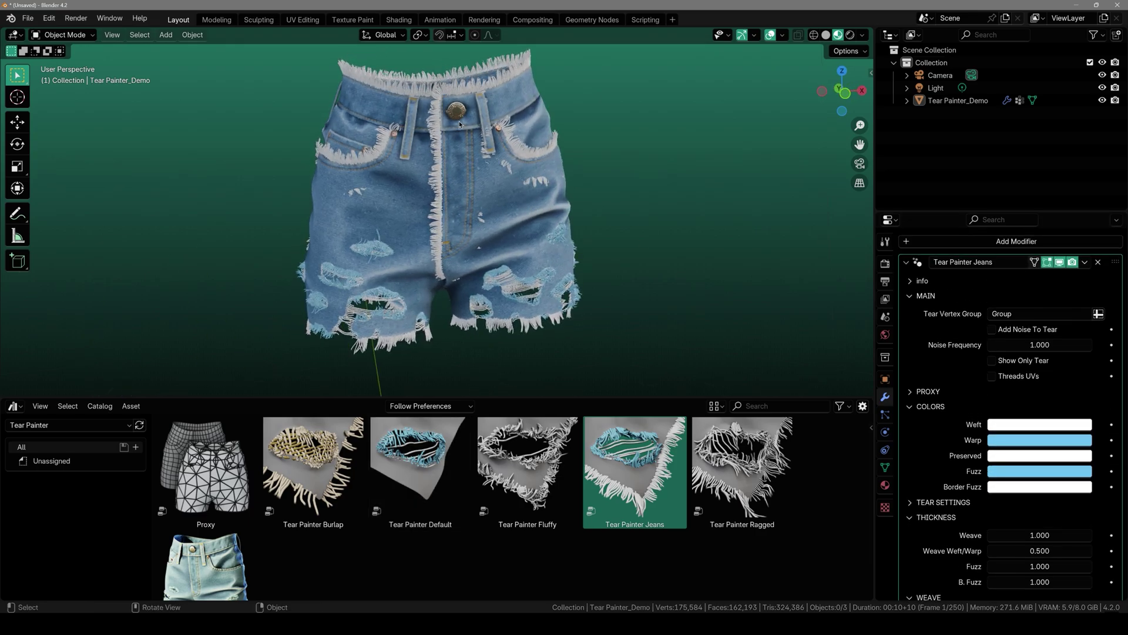
- Mask the border fuzz with the Group.001 vertex group and set its Push to 3.990
middle_drag(471, 126, 474, 175)
scroll(983, 539, down, 15)
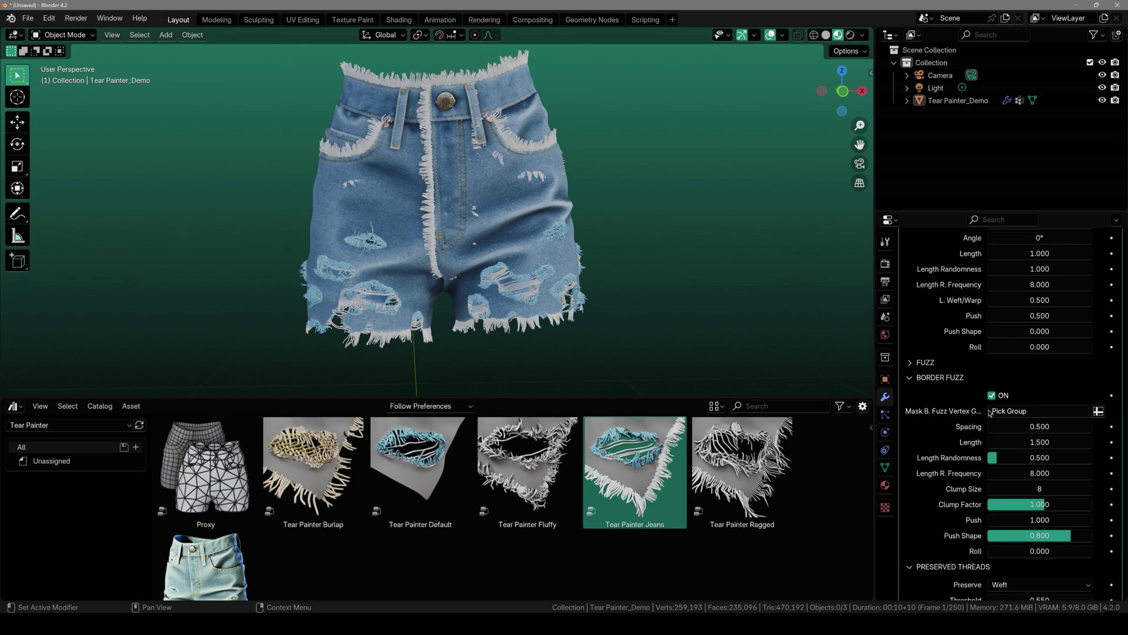
click(1008, 411)
click(940, 478)
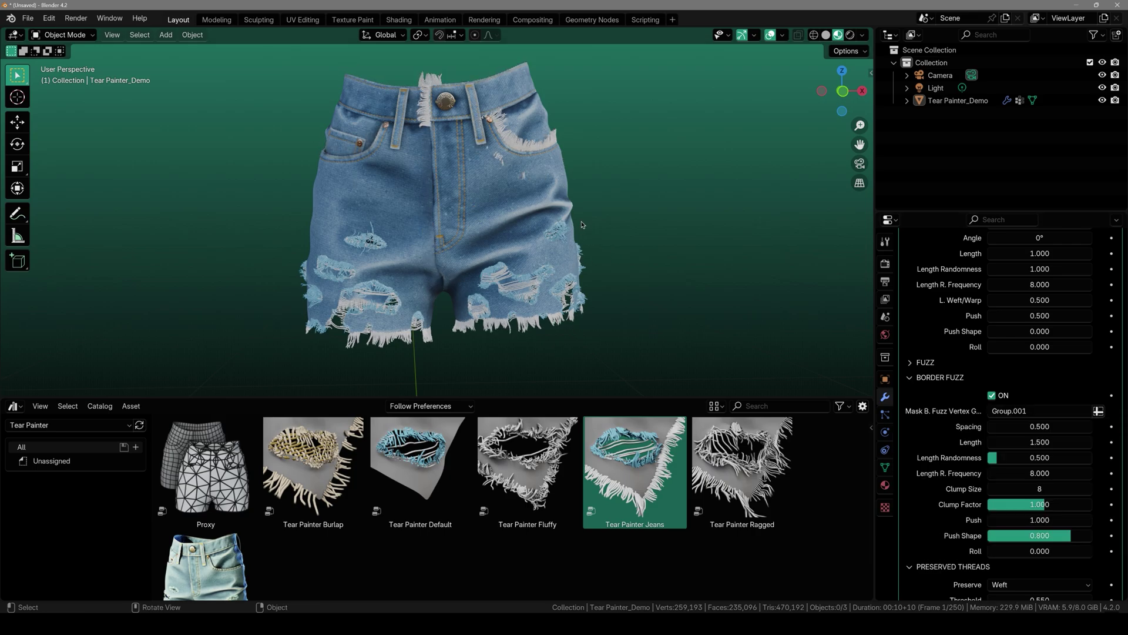
mouse_move(582, 225)
middle_down()
mouse_move(634, 256)
mouse_move(605, 307)
mouse_move(545, 292)
mouse_move(580, 226)
middle_up()
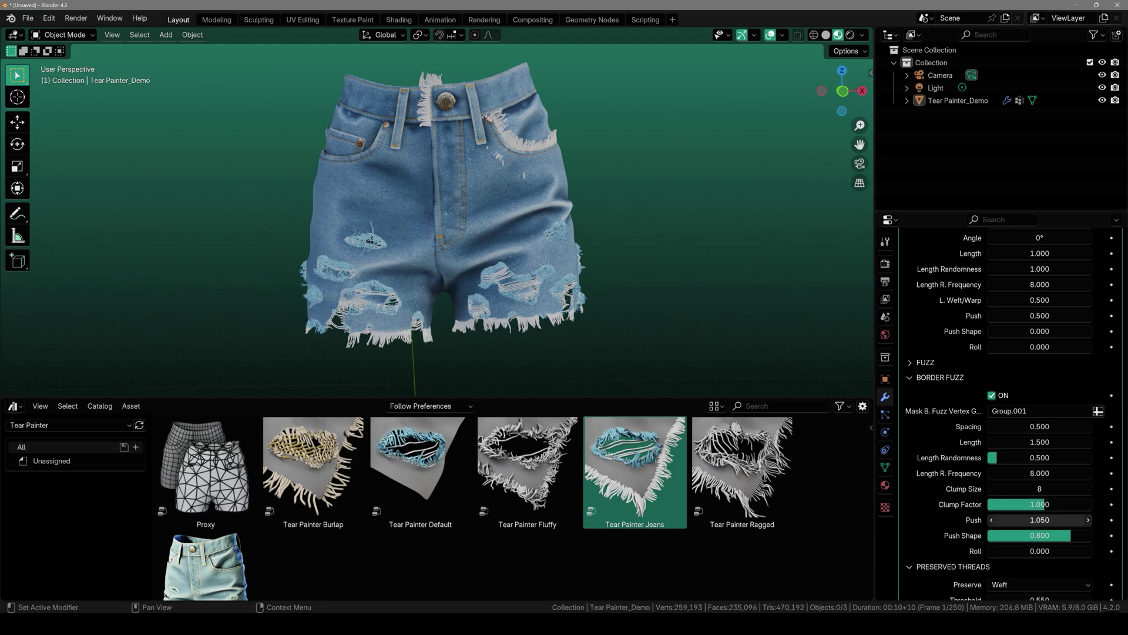
drag(1040, 520, 1082, 519)
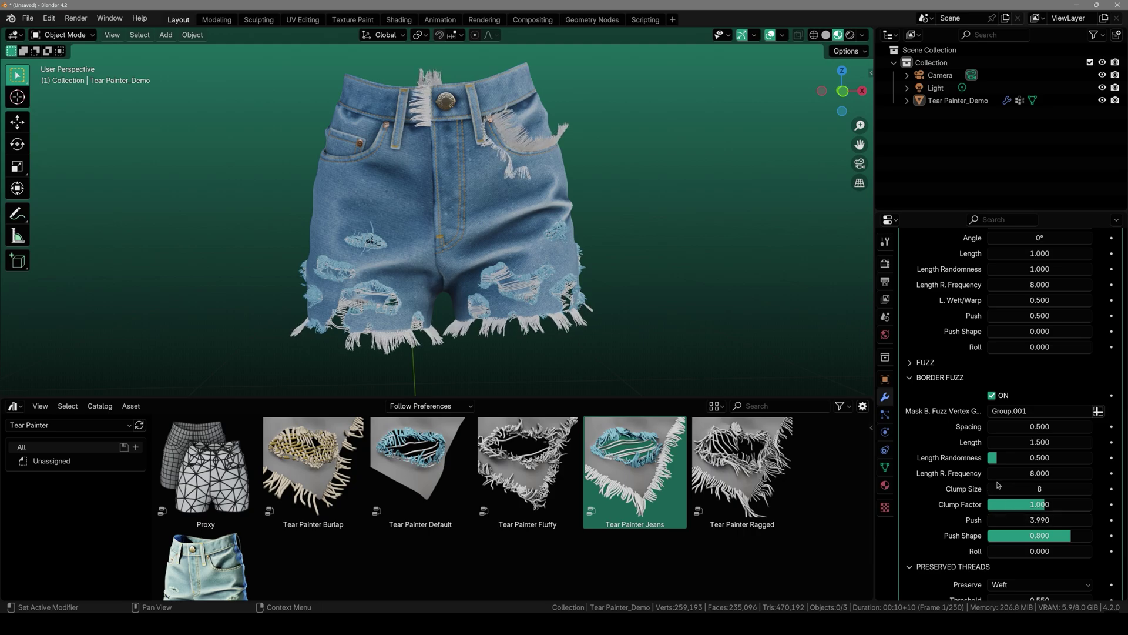
- Collapse the Tear Painter Jeans modifier and add the Tear Painter Default asset to the shorts as a second modifier
scroll(957, 220, up, 8)
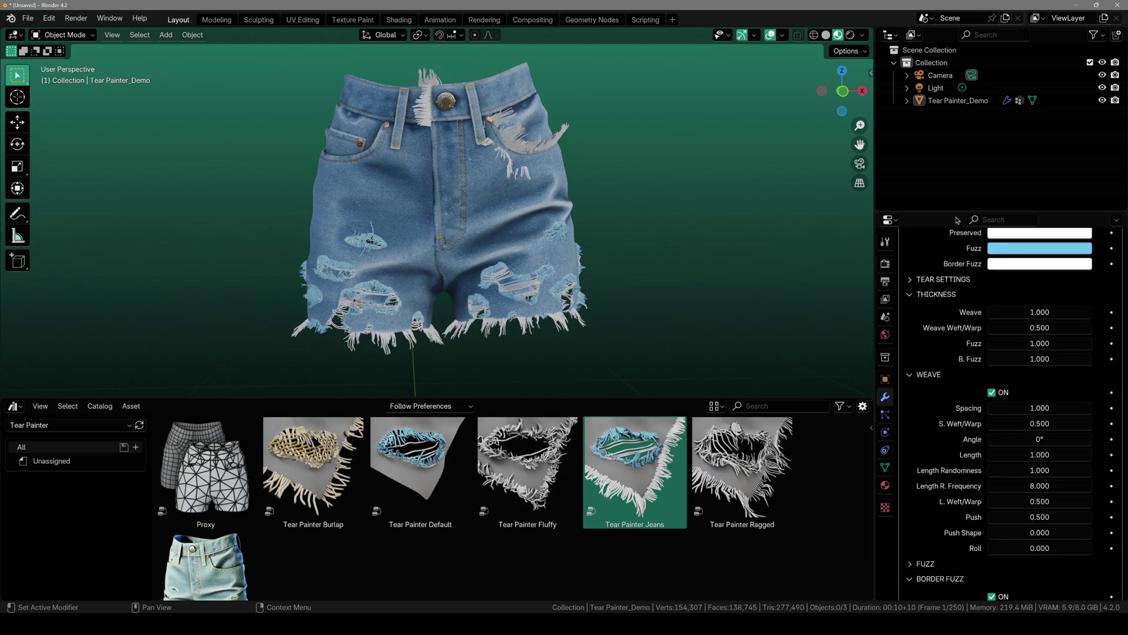
scroll(921, 232, up, 8)
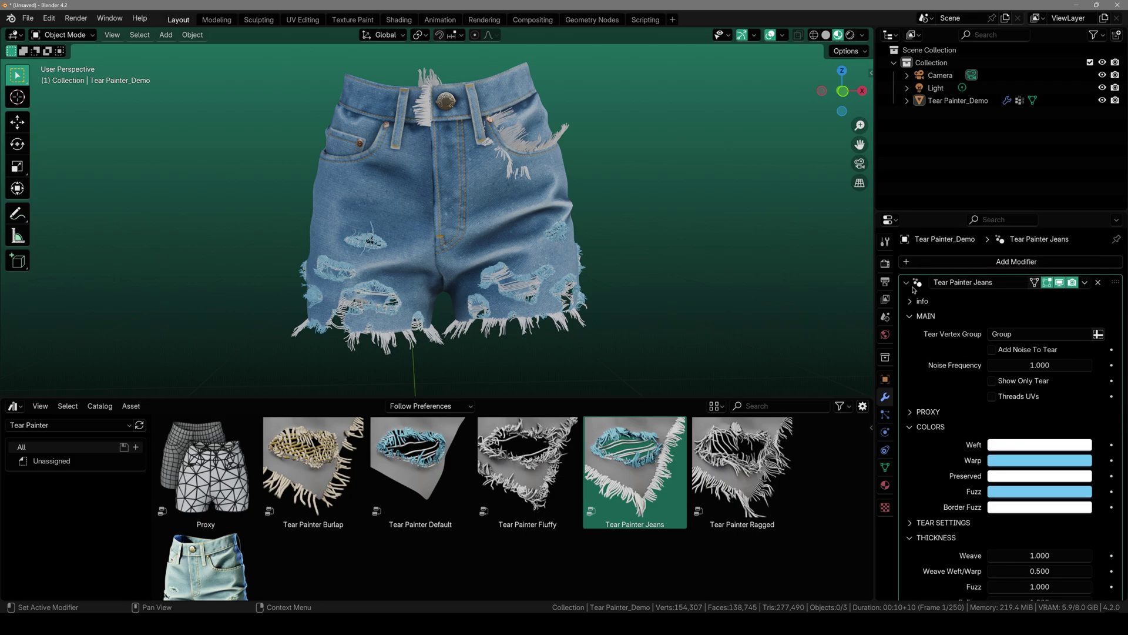
click(907, 283)
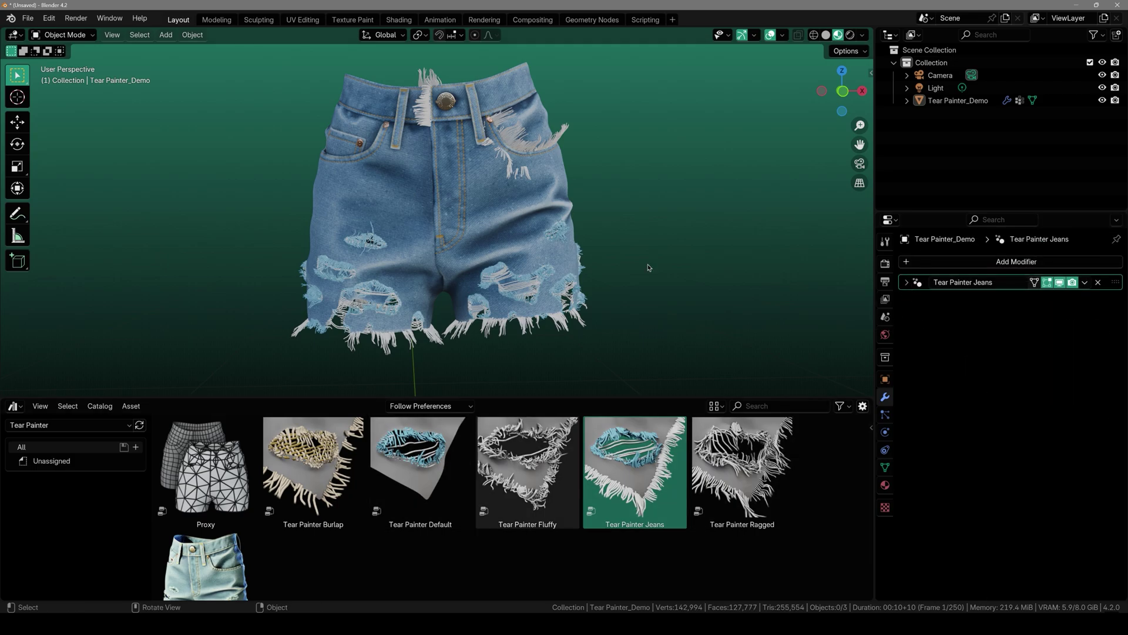
click(545, 276)
drag(411, 525, 440, 200)
- Add a vertex group to the shorts and name it New Tear
click(1040, 350)
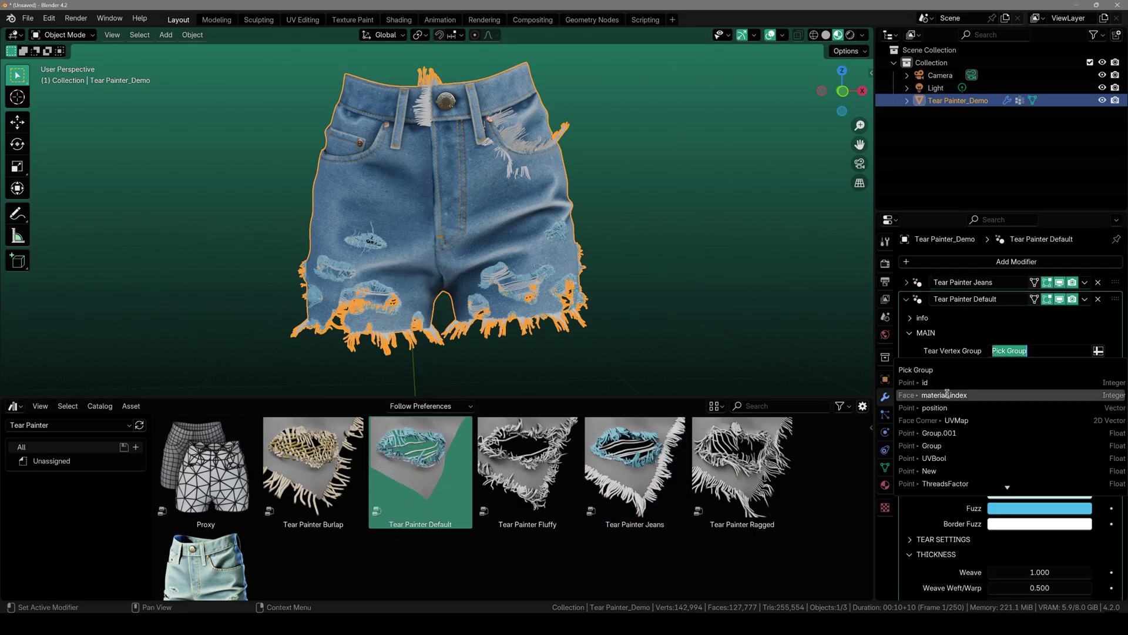
click(886, 468)
click(1113, 301)
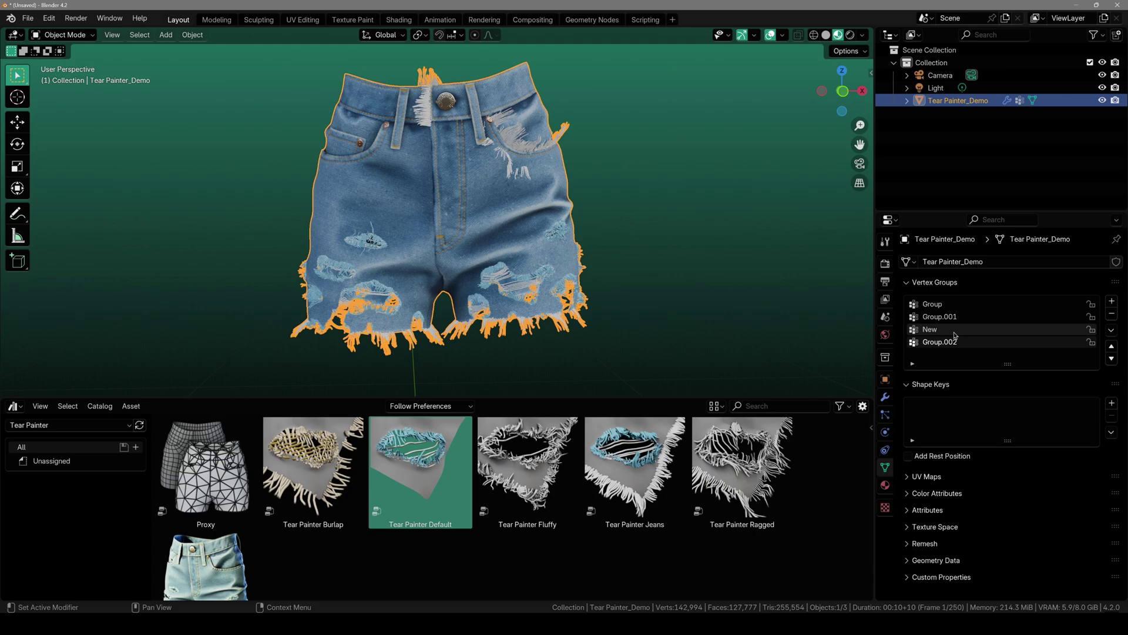
double_click(944, 342)
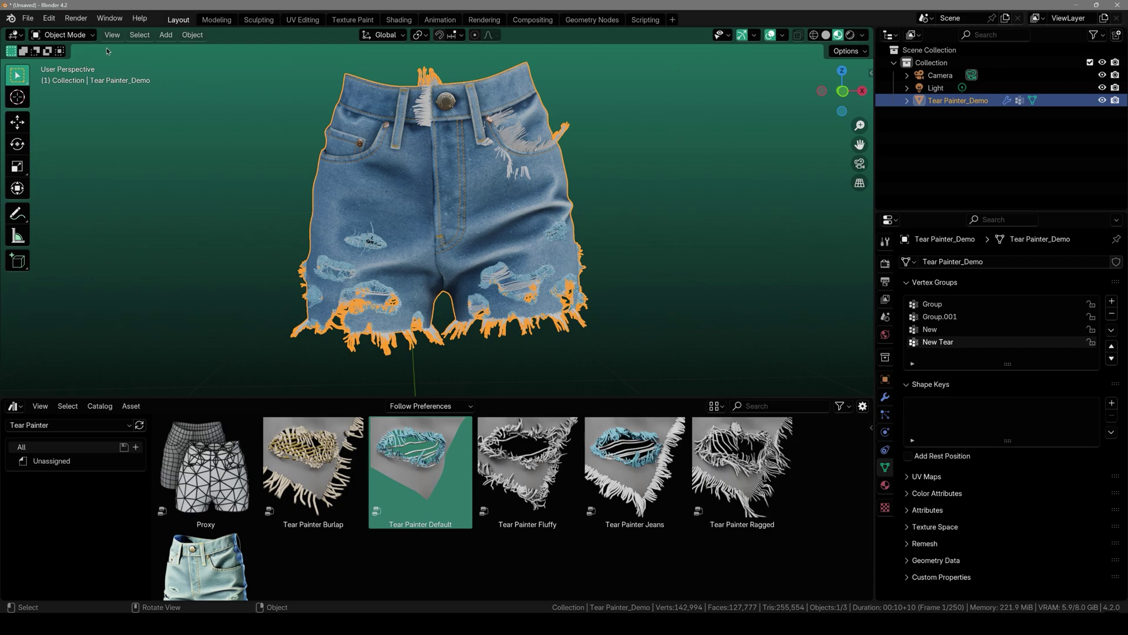
- Switch to Weight Paint mode with New Tear active and assign it as Tear Painter Default's tear vertex group
click(74, 35)
click(68, 104)
click(422, 35)
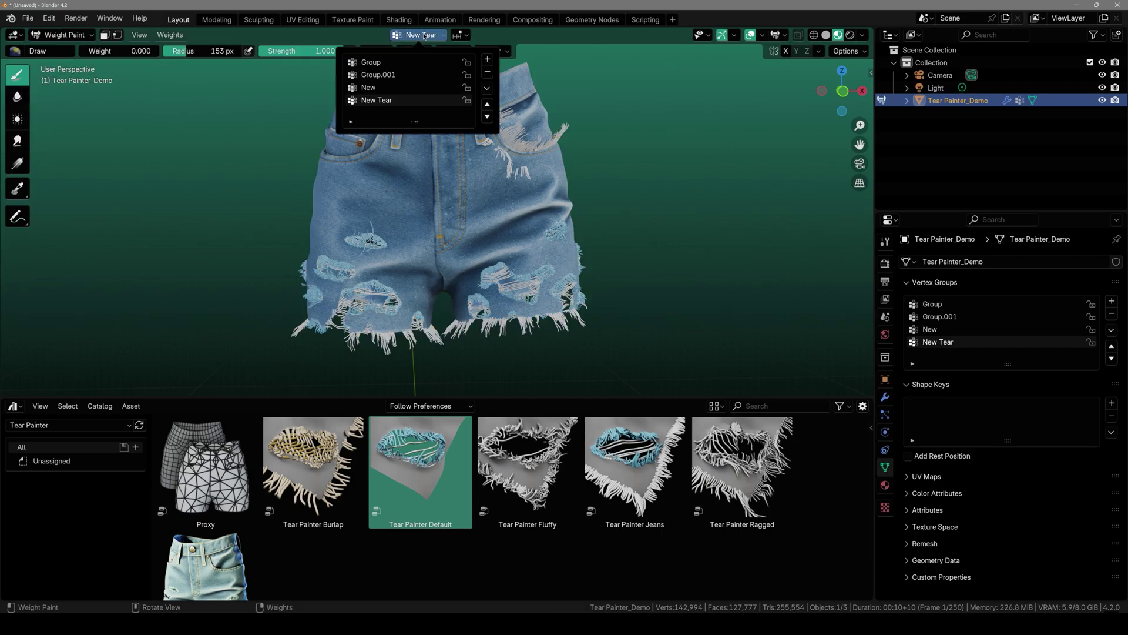
scroll(441, 224, up, 2)
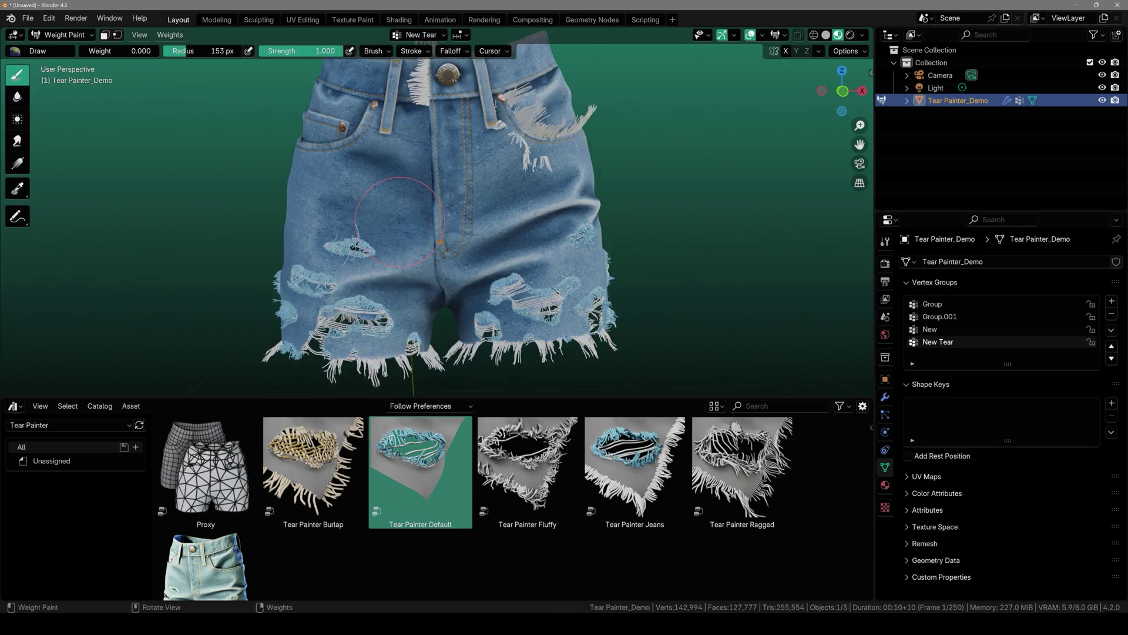
click(885, 398)
click(1011, 352)
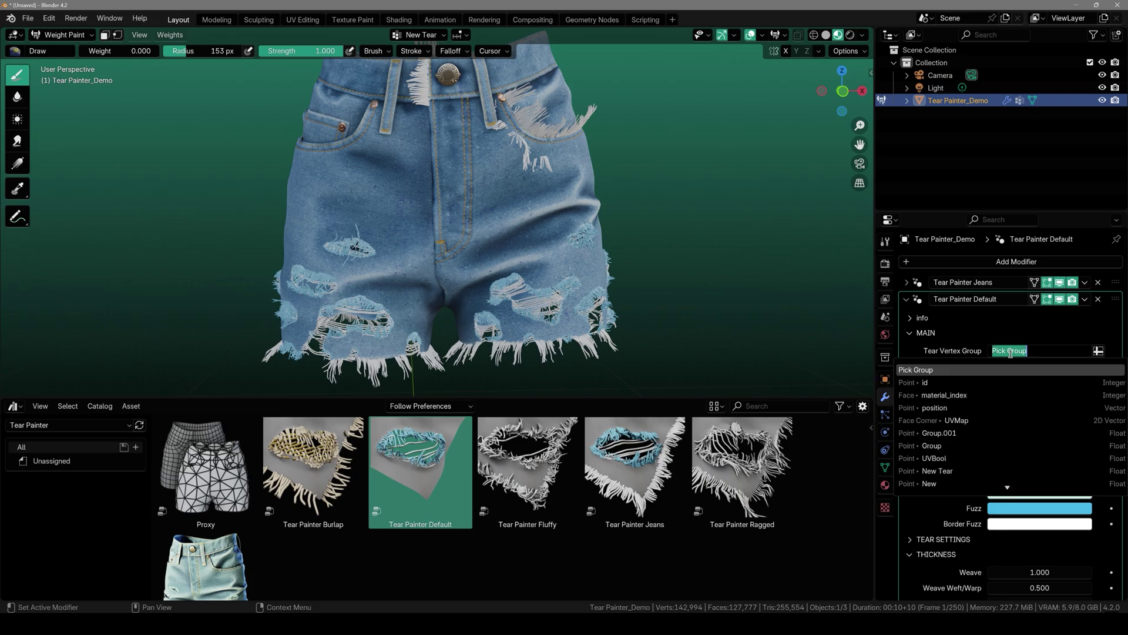
click(938, 471)
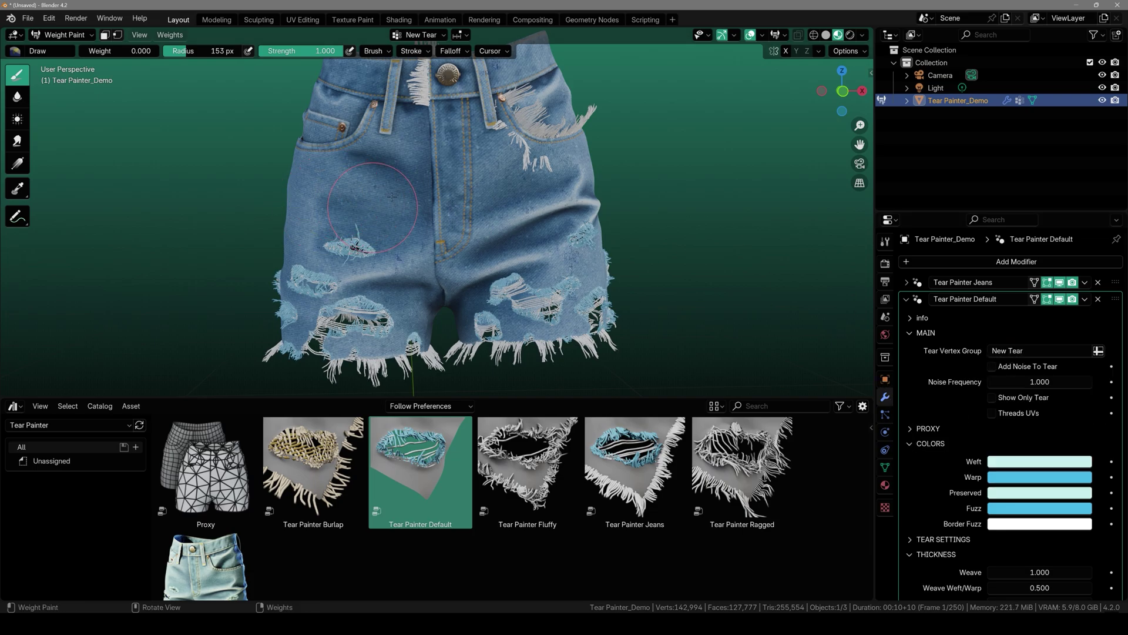
- Paint a horizontal tear at weight 1 below the front pocket that has the copper rivet and no border fuzz
middle_drag(386, 192, 422, 179)
scroll(387, 212, up, 1)
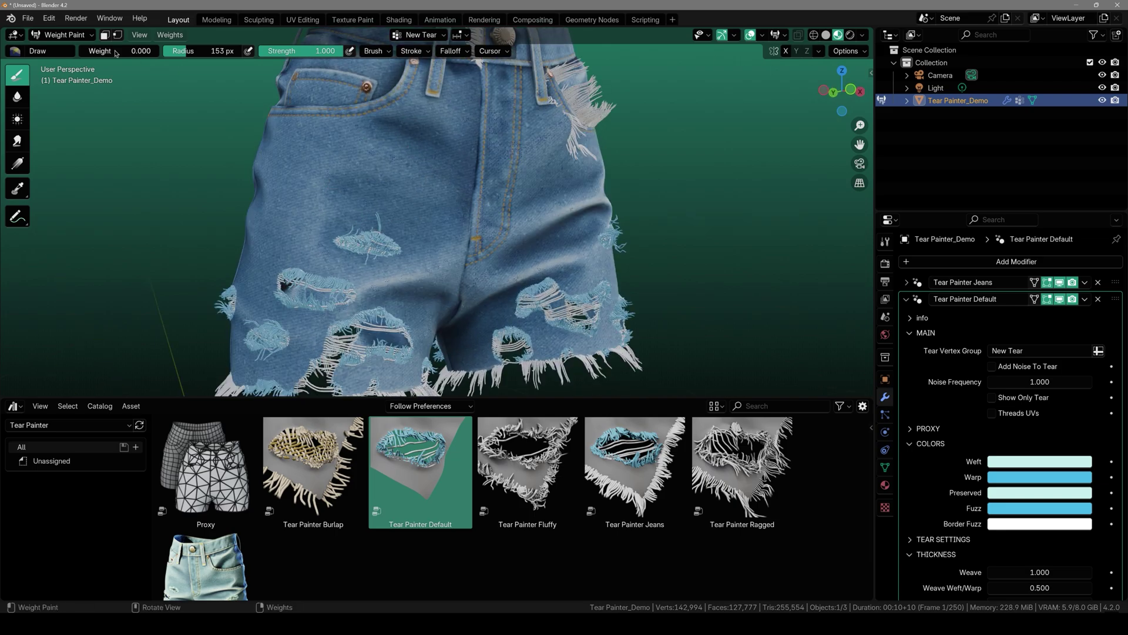
key(x)
mouse_move(373, 168)
mouse_down()
mouse_move(427, 176)
mouse_move(364, 167)
mouse_up()
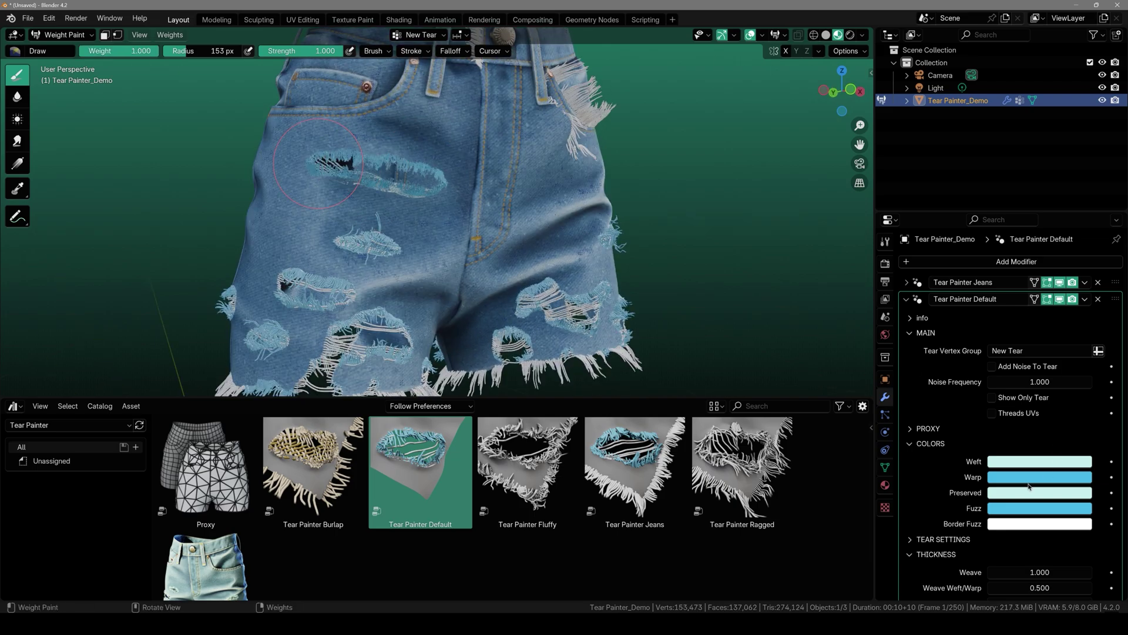
- Recolor the Warp threads bright green and the Fuzz blue-violet, and paint a second tear below the fuzzy front pocket
click(1030, 462)
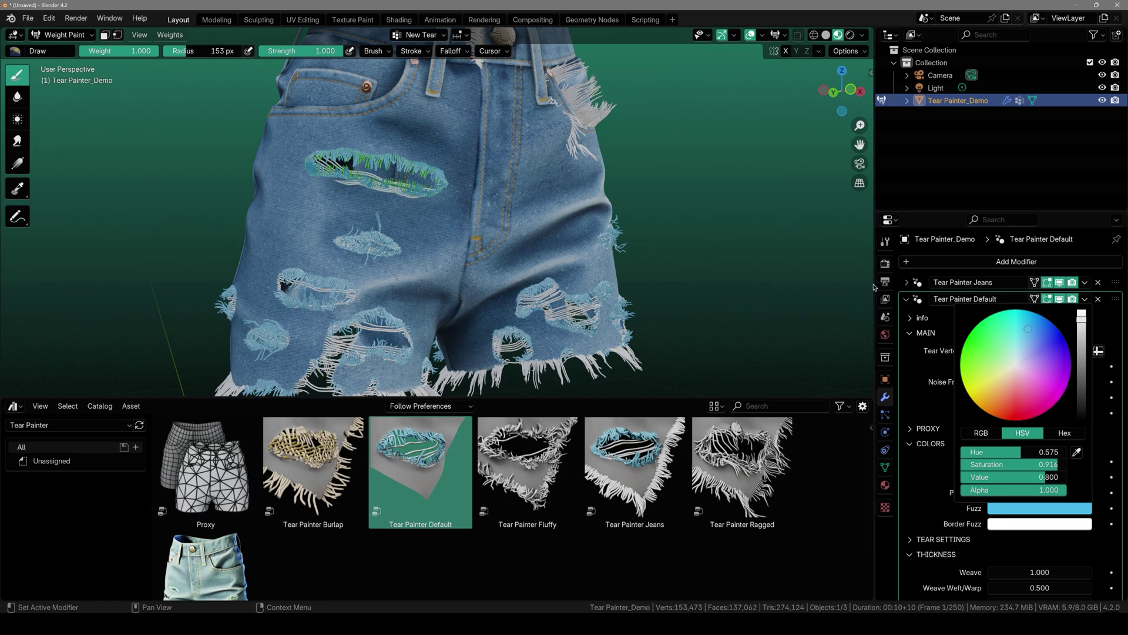
drag(1027, 329, 1058, 352)
middle_drag(541, 171, 511, 176)
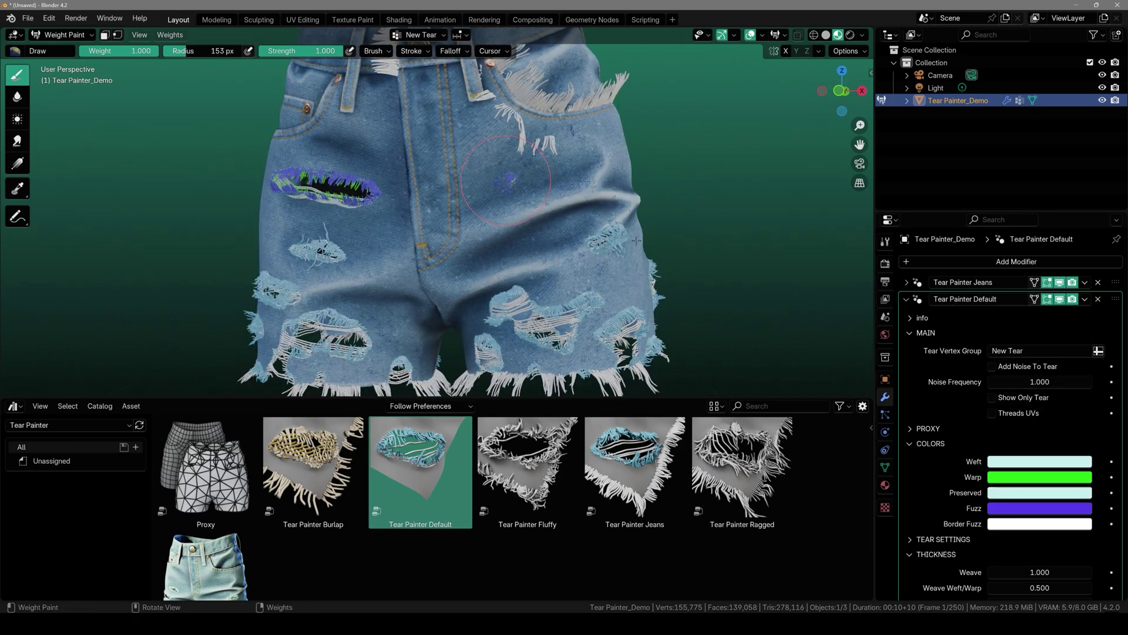
click(906, 299)
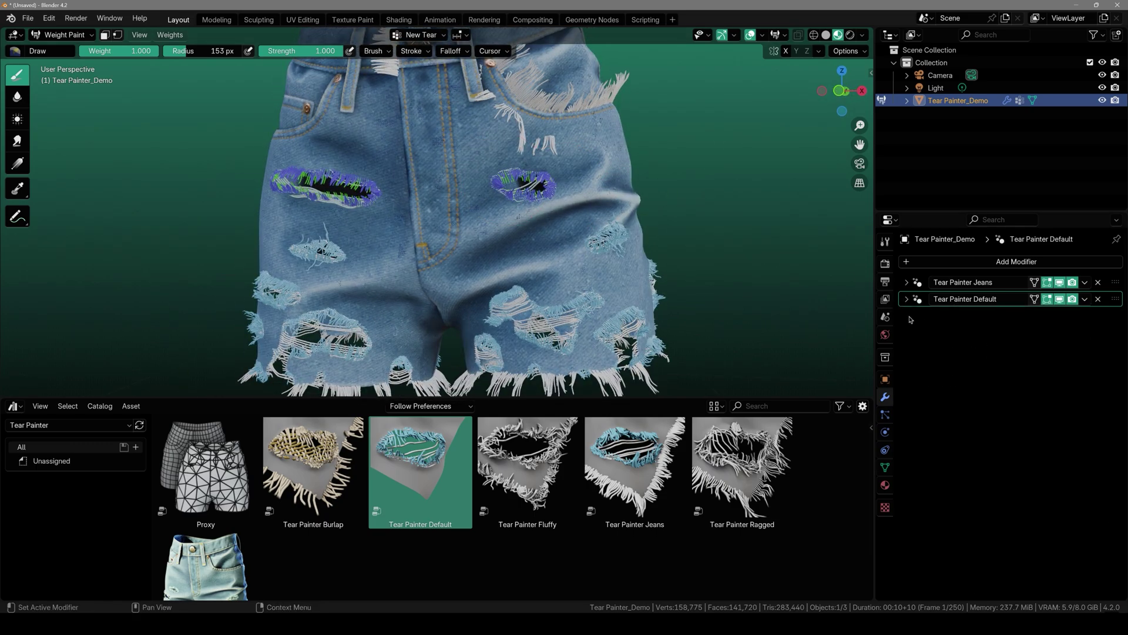
middle_drag(645, 252, 441, 241)
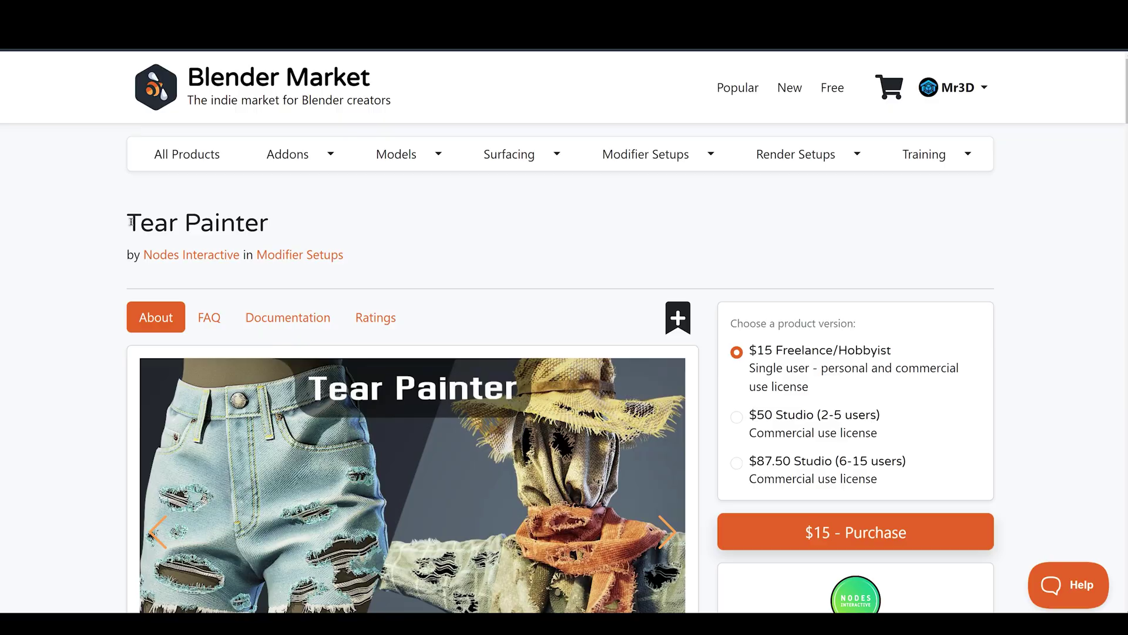
- Look through the Tear Painter product page on Blender Market down to its features
scroll(457, 243, down, 15)
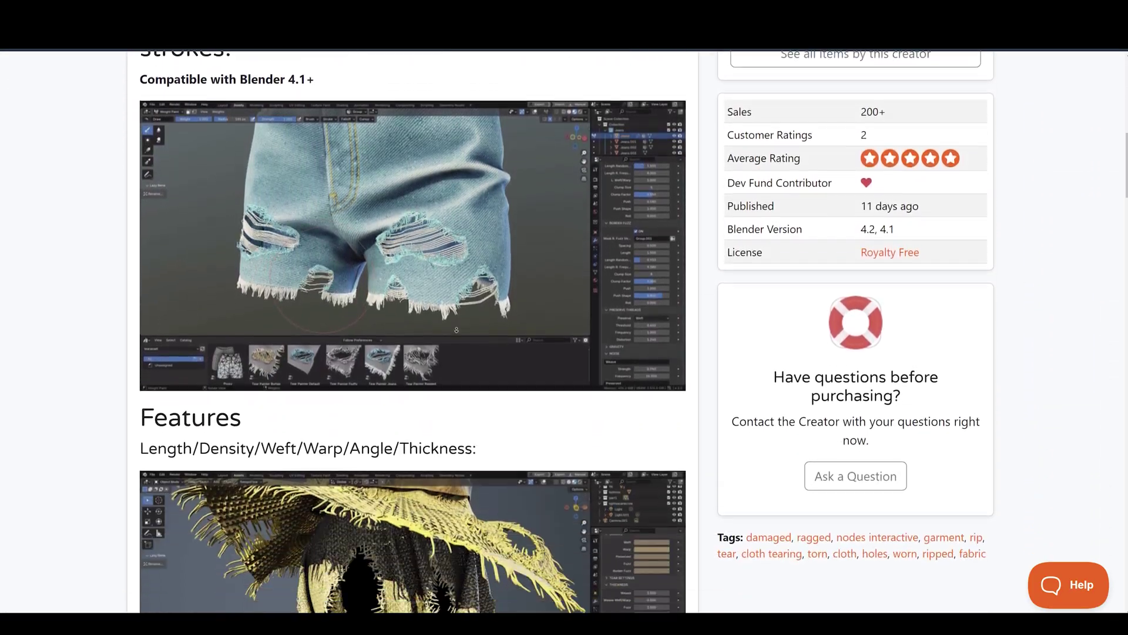
- Look through the rest of the Tear Painter product page and the Nodes Interactive creator page with its other tools
scroll(461, 322, down, 7)
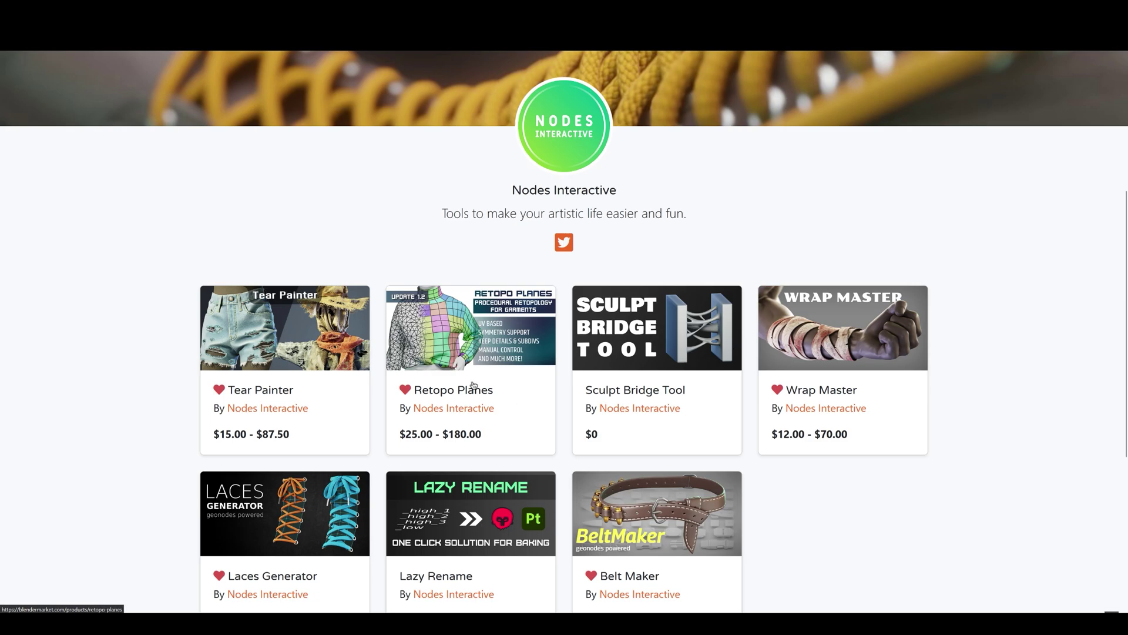
scroll(478, 462, down, 5)
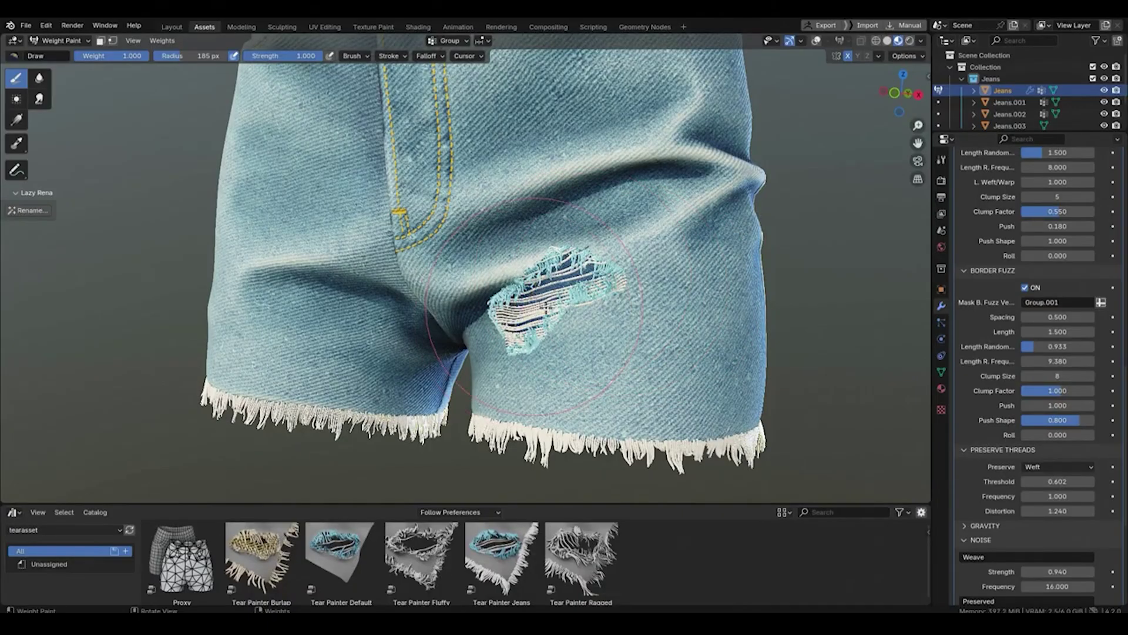
- Paint weight-1 tears on the jeans shorts: widen the thigh tear, cut into the frayed hem below it, and tear the other leg
drag(545, 307, 646, 329)
click(533, 406)
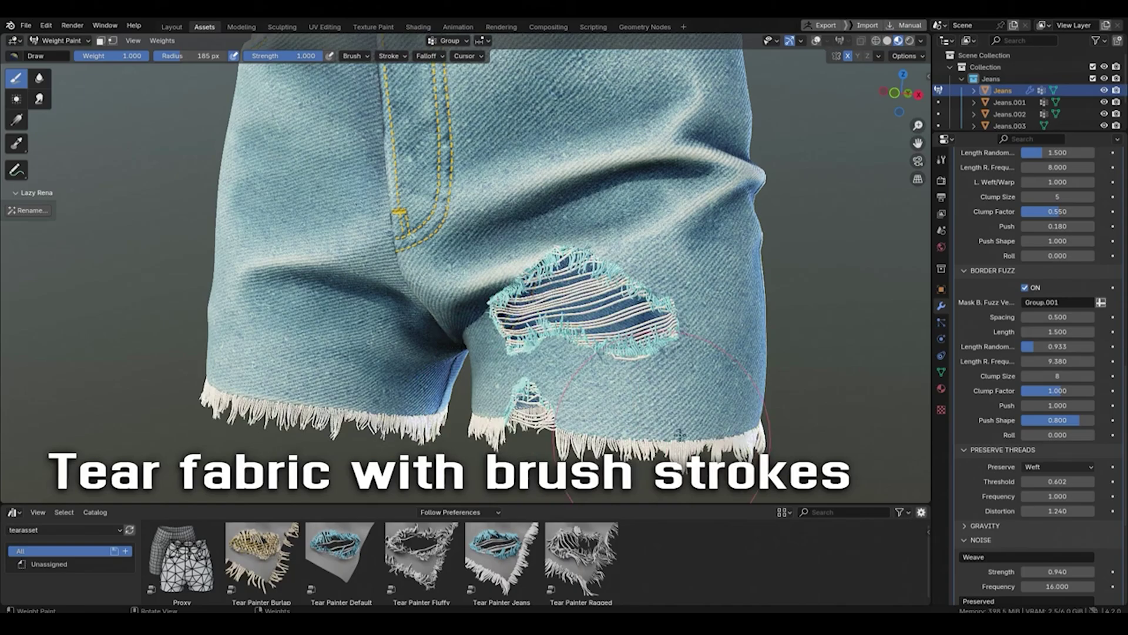
mouse_move(680, 435)
mouse_down()
mouse_move(708, 406)
mouse_move(699, 412)
mouse_up()
mouse_move(294, 305)
mouse_down()
mouse_move(252, 294)
mouse_move(265, 300)
mouse_up()
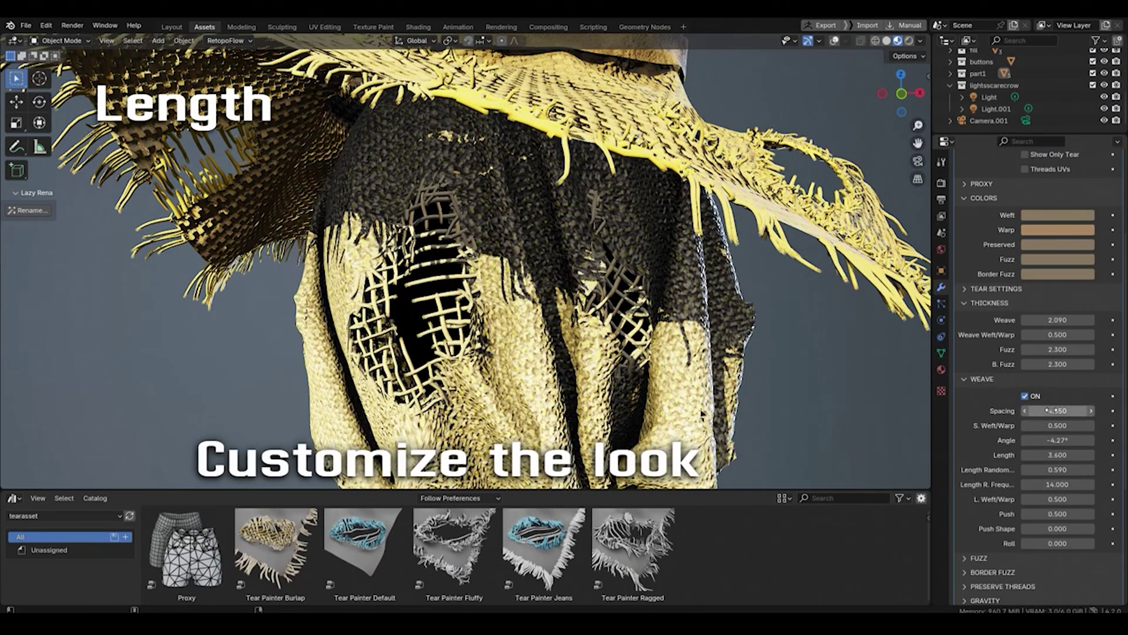
- Adjust the scarecrow's weave spacing, setting S. Weft/Warp to 0.400 on the straw hat, and reduce the hat's Weave thickness
drag(1048, 410, 1114, 410)
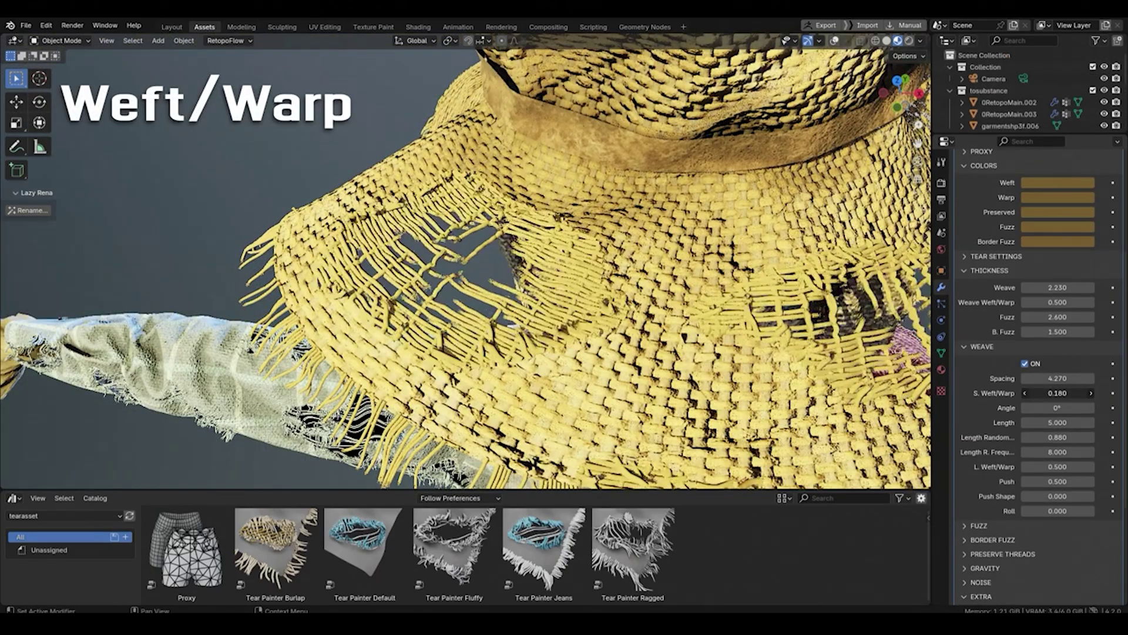
drag(1057, 394, 1062, 400)
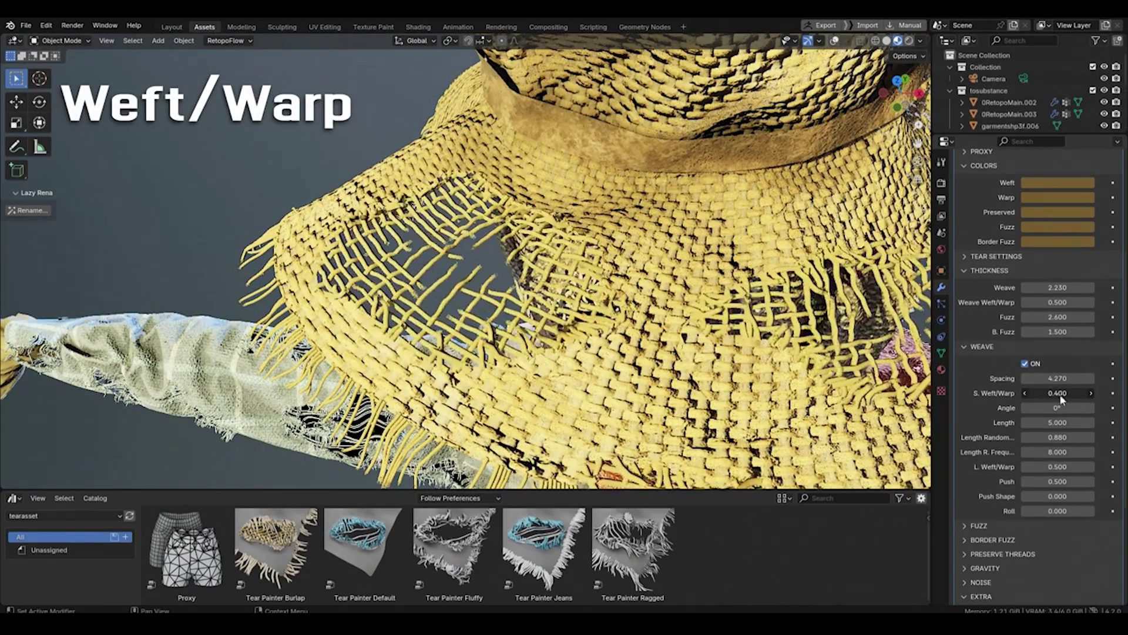
drag(1065, 288, 1022, 288)
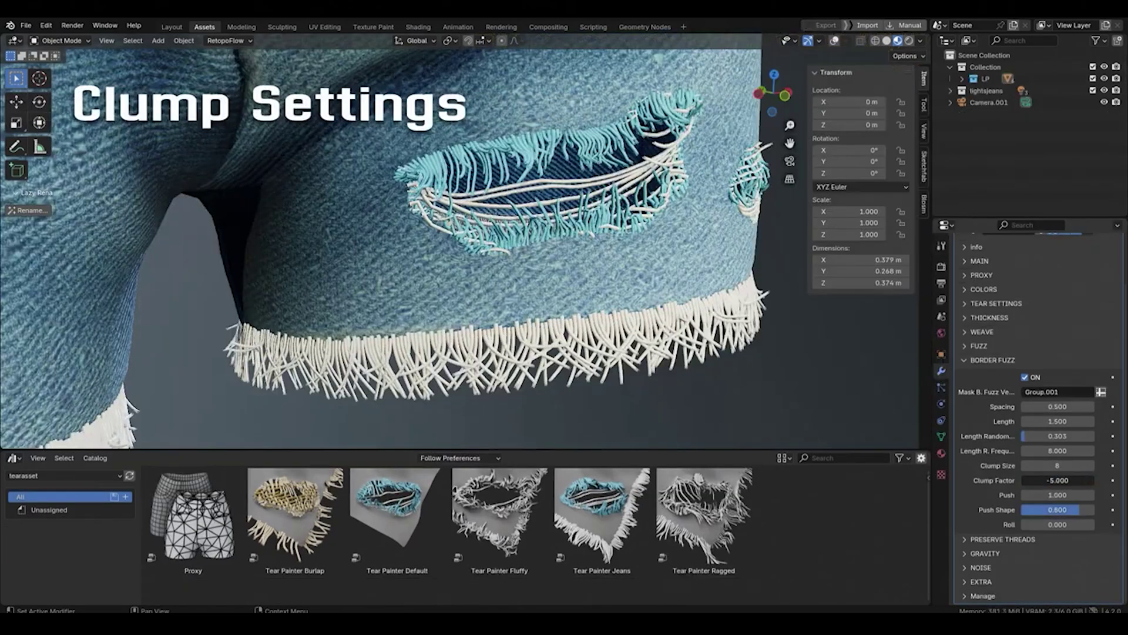
- Set the shorts' Border Fuzz to Clump Size 7 and Clump Factor 1.200
mouse_move(1034, 480)
mouse_down()
mouse_move(1081, 473)
mouse_move(1052, 472)
mouse_up()
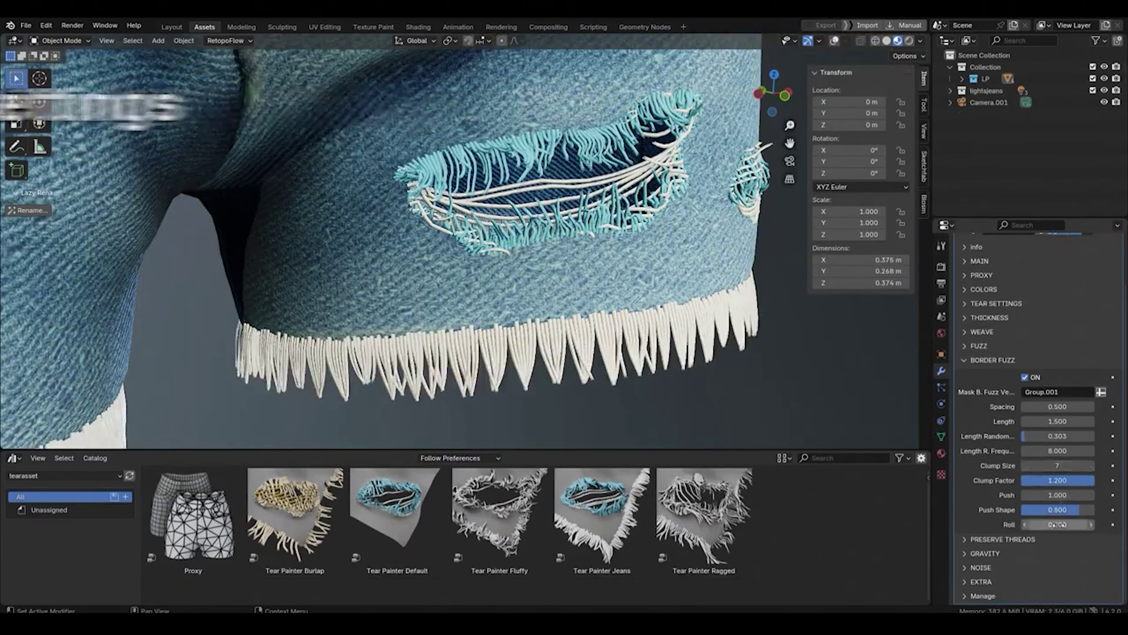